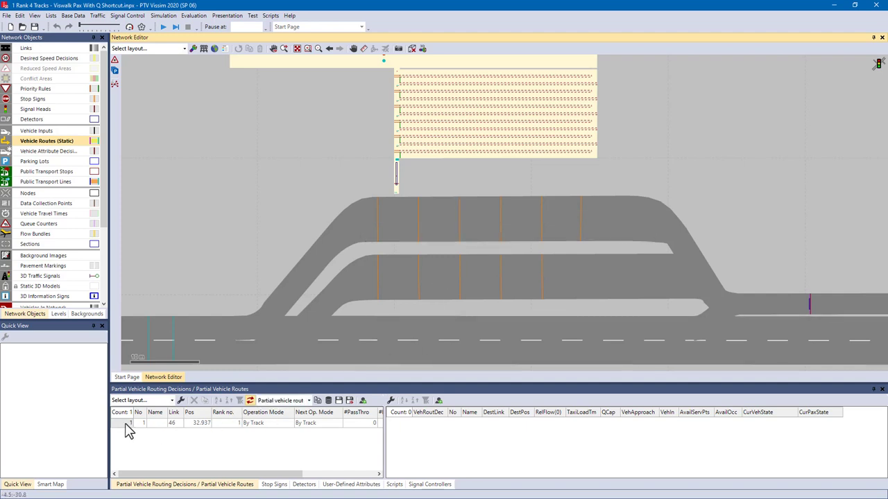
Show routing decision 1's partial routes and highlight partial route 1 on the network
left_click(308, 424)
left_click(400, 422)
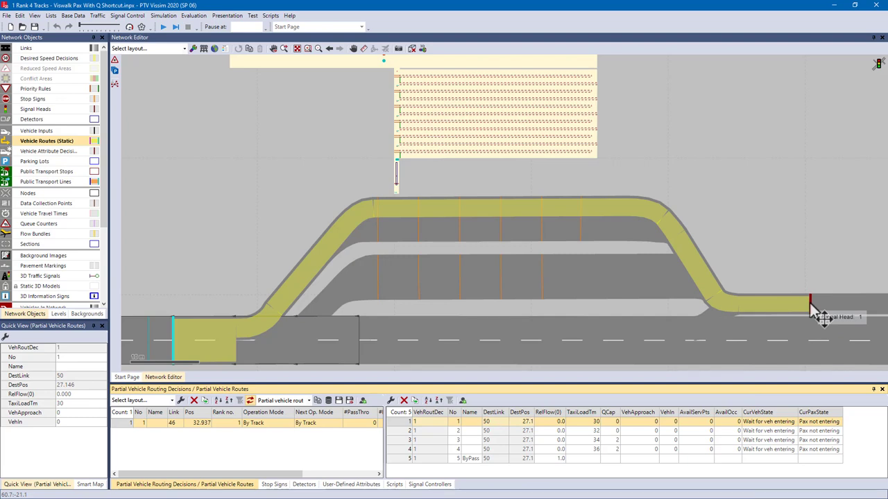
key("F5")
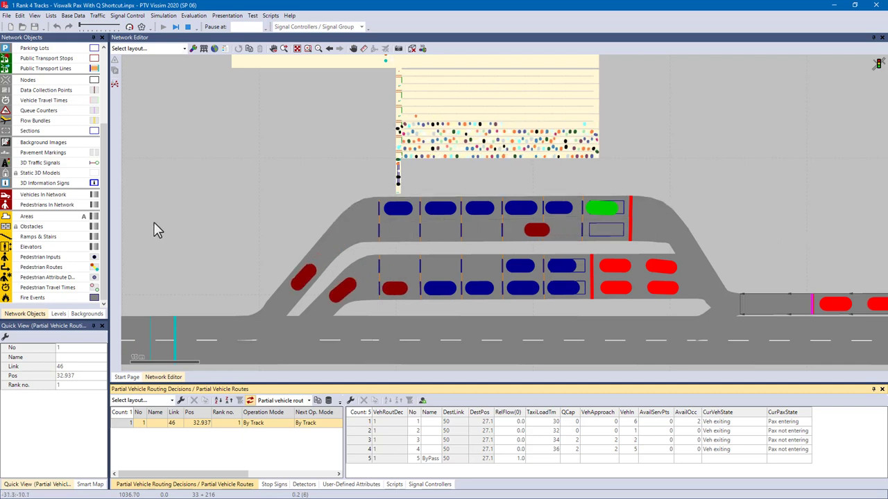
Turn on the label for Vehicles In Network so each taxi shows its passenger count
left_click(83, 194)
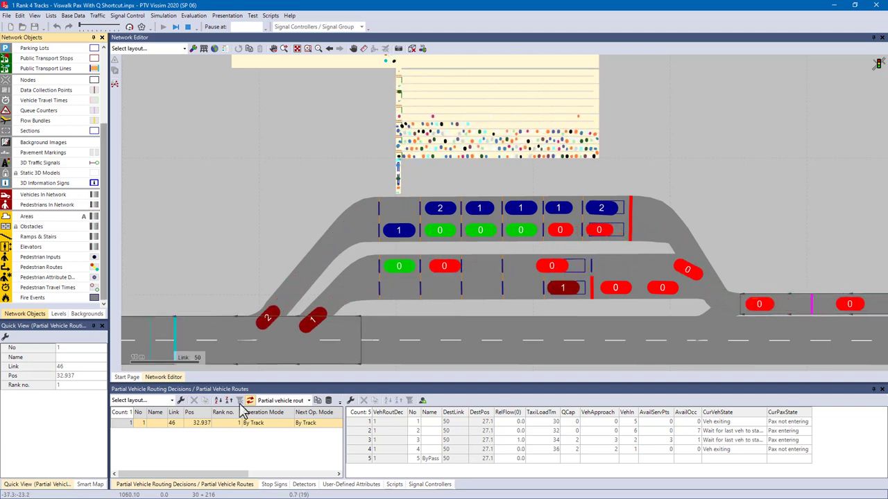
Highlight partial routes 1, 2 and 4 to compare the first, second and fourth rank tracks
left_click(610, 423)
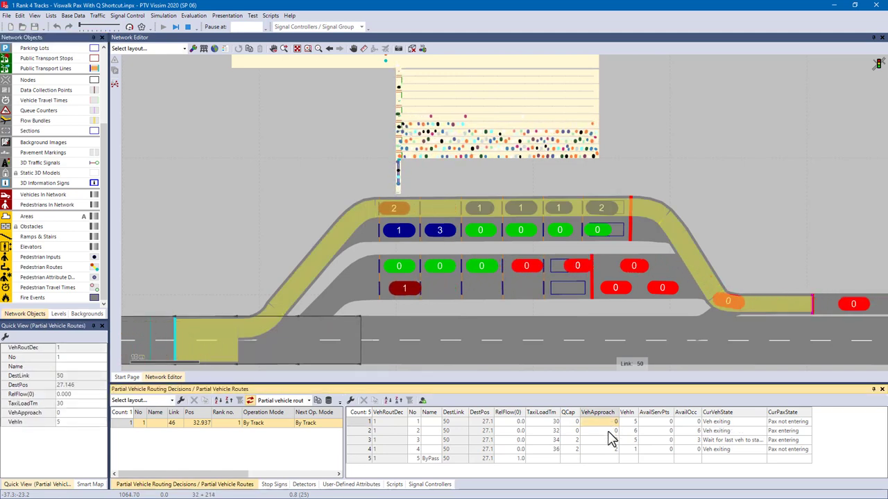
left_click(608, 431)
left_click(608, 450)
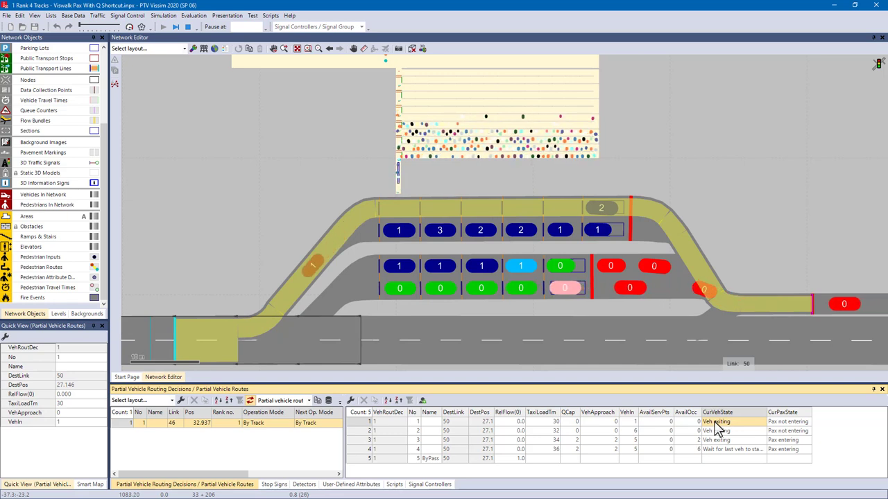
mouse_move(617, 217)
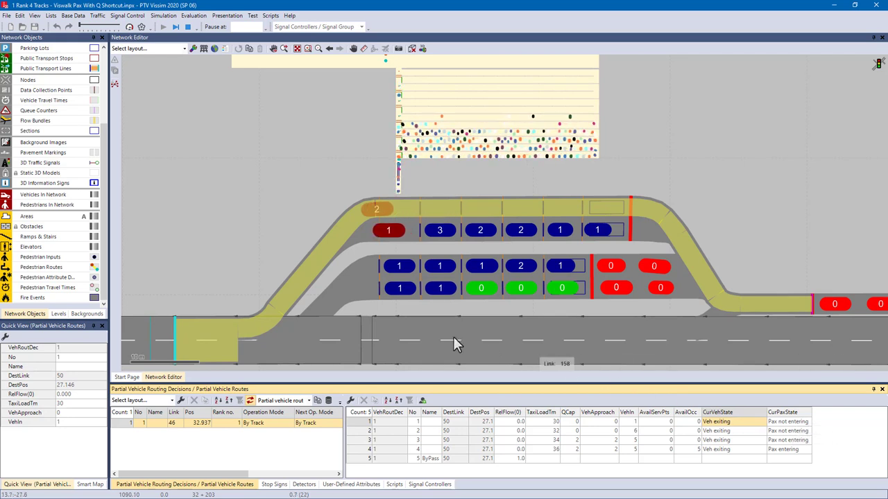
Check taxi 105's RANK_TaxiState in Quick View, then show taxi 122's attributes
left_click(436, 229)
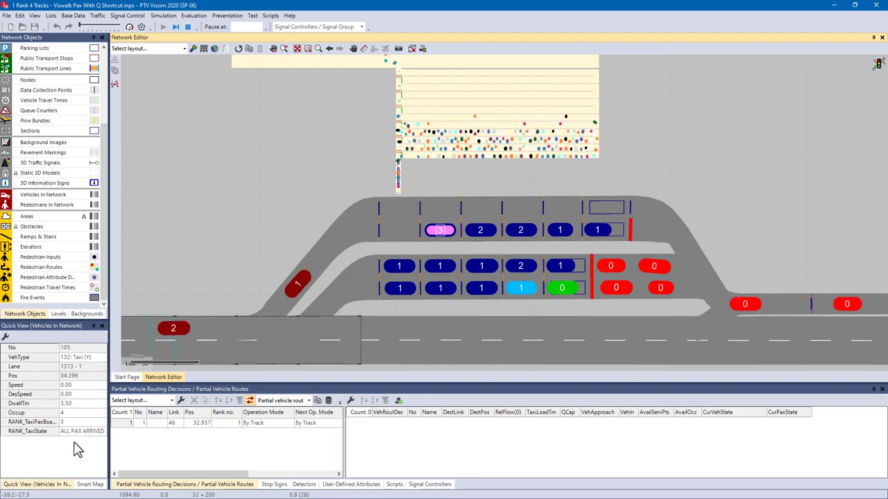
left_click(74, 440)
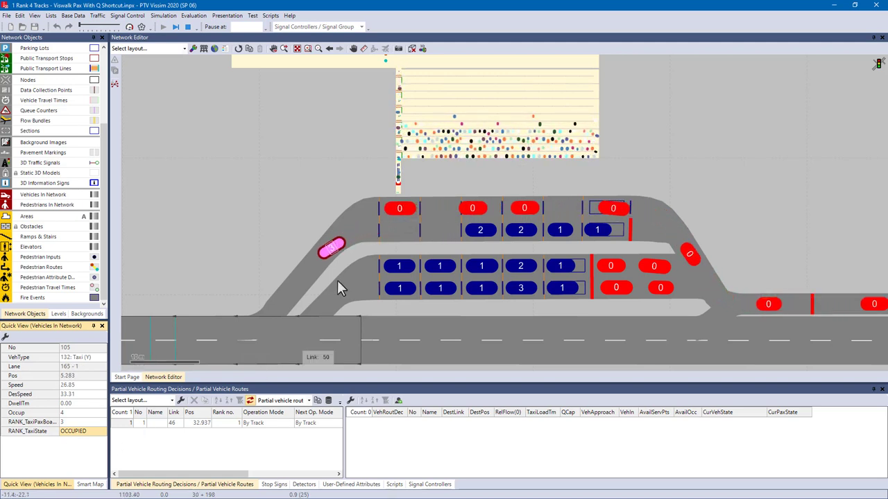
left_click(525, 210)
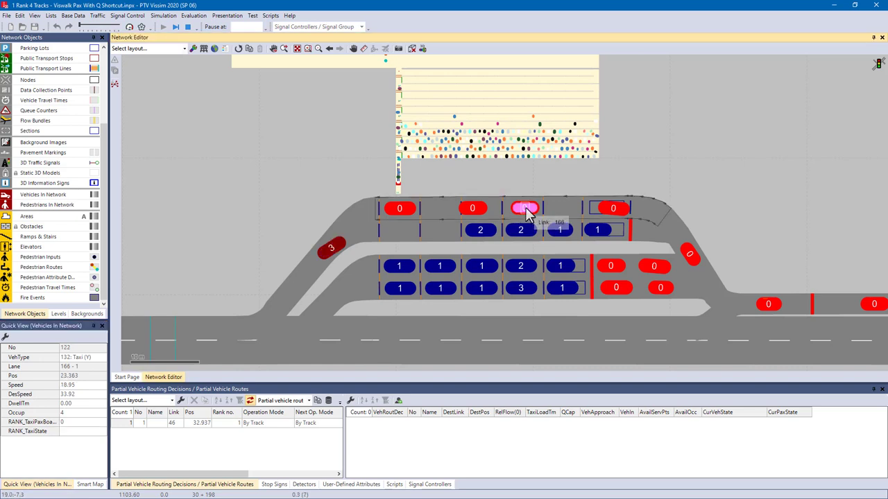
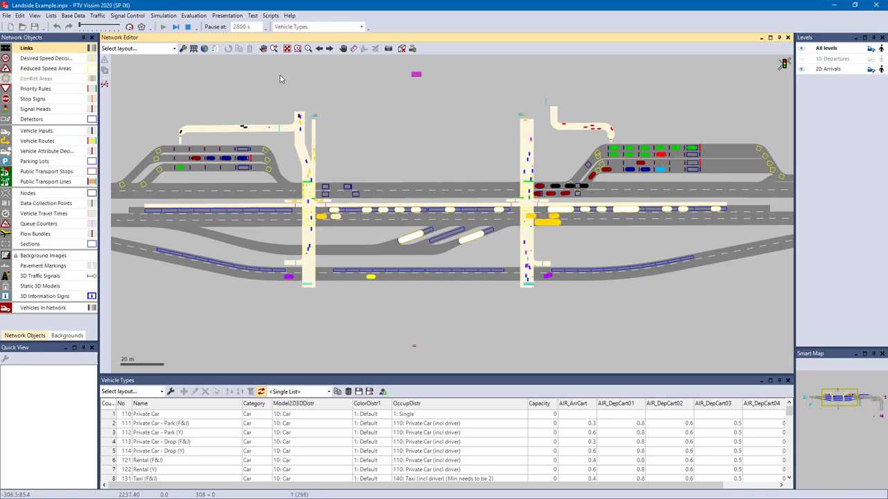
Jump the Network Editor to the next saved view, showing the parking lanes and walkway crossing
left_click(330, 48)
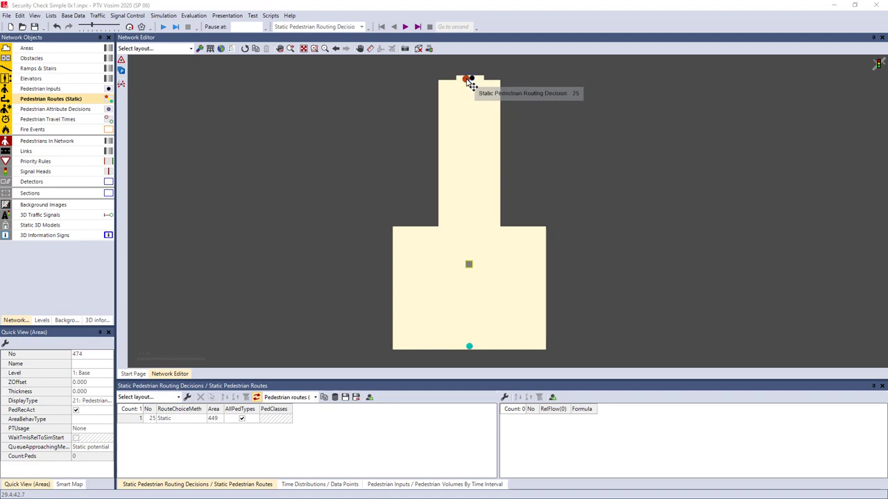
double_click(469, 266)
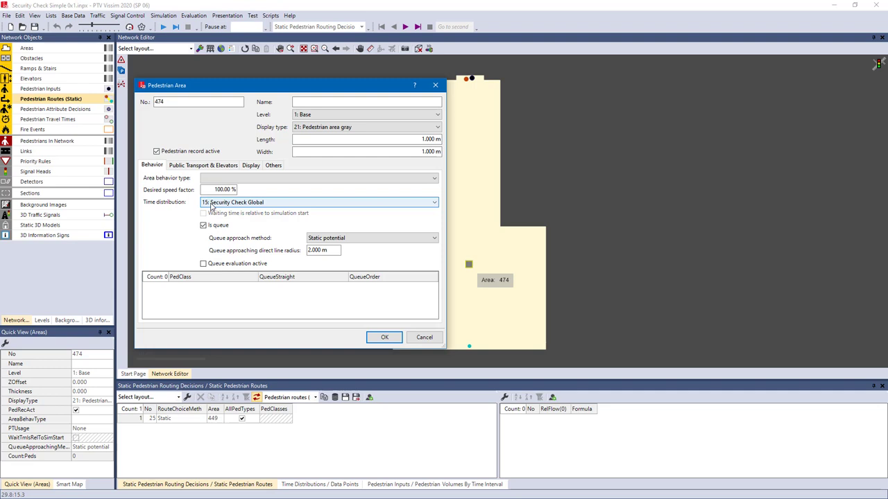
left_click(384, 338)
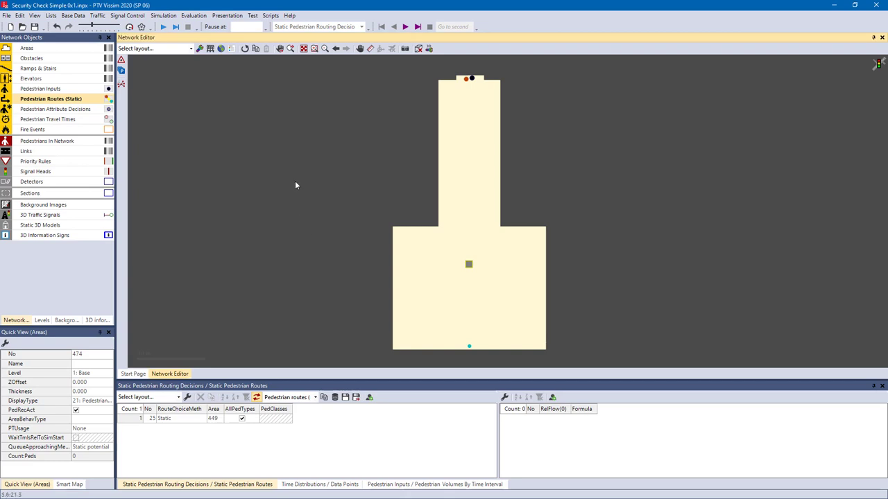
Run the simulation with areas shown as wireframe outlines to watch the security queue, then stop
left_click(163, 26)
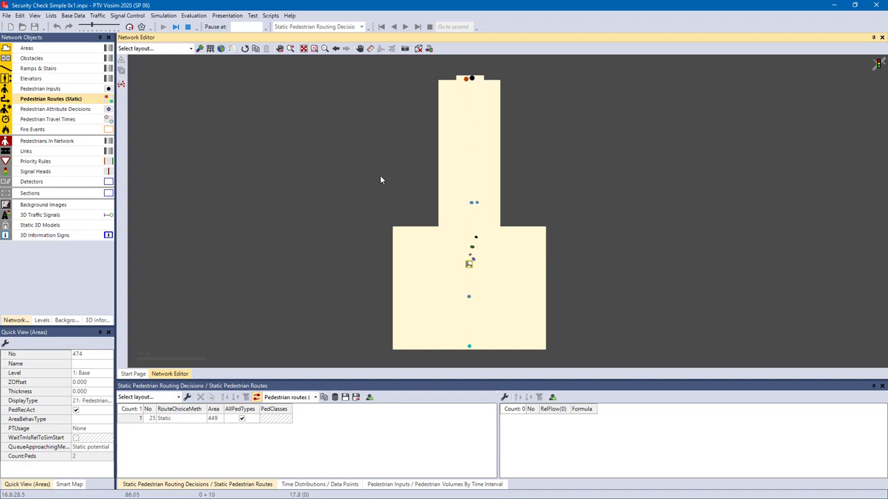
key("ctrl+w")
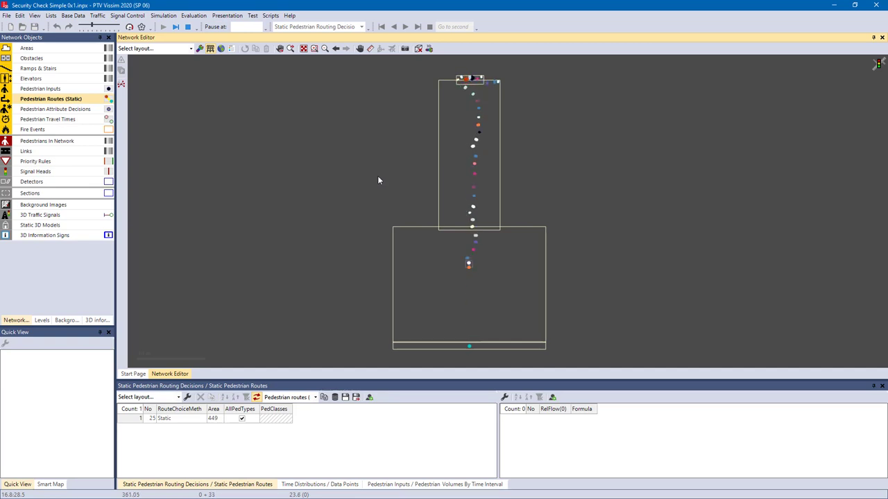
left_click(187, 26)
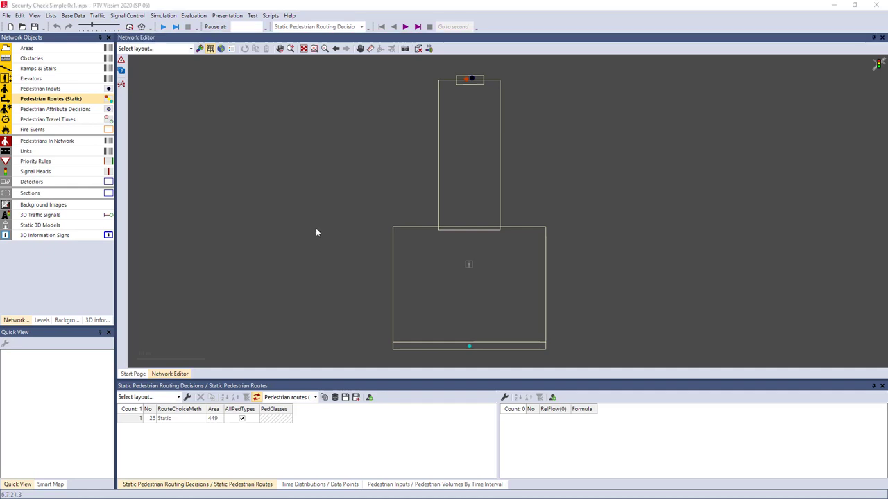
Move service area 474 upward by about 6.85 m
left_click(468, 264)
mouse_move(469, 266)
left_mouse_down()
mouse_move(469, 221)
mouse_move(368, 302)
left_mouse_up()
scroll(467, 221, "up", 2)
scroll(467, 221, "up", 1)
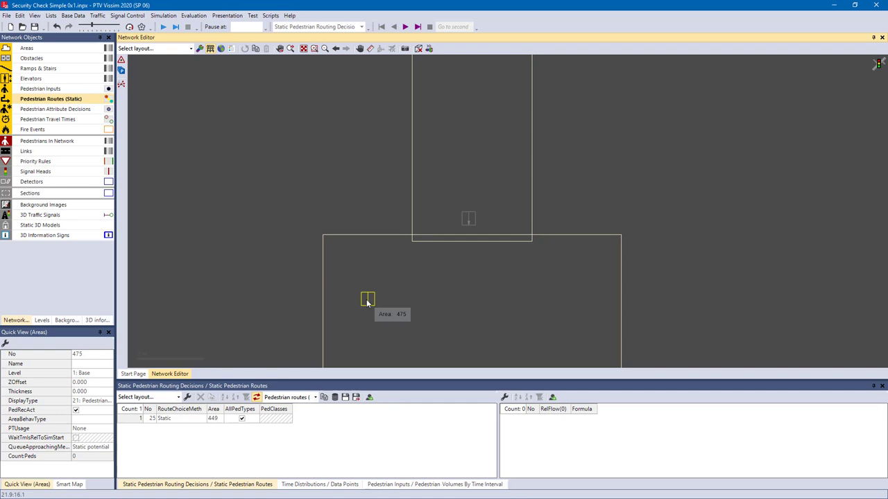
Set the copied area 475's time distribution to 120: Security Check Single
double_click(367, 302)
left_click(229, 205)
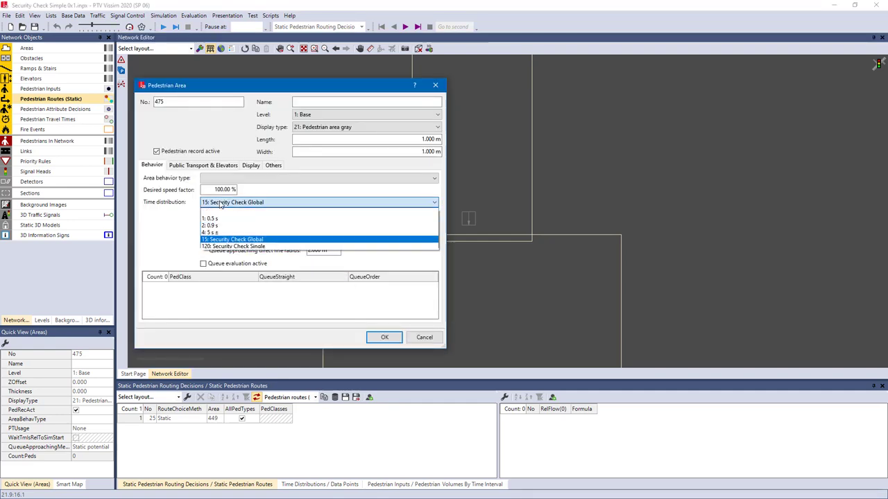
left_click(226, 248)
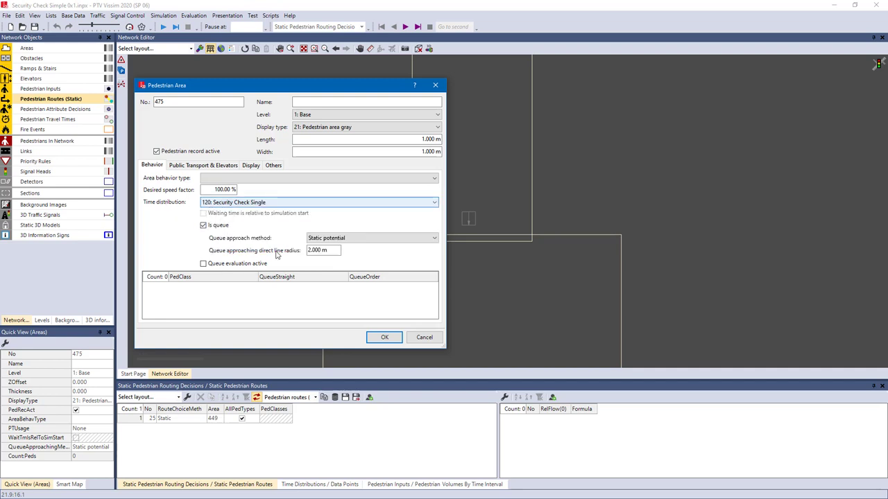
left_click(385, 338)
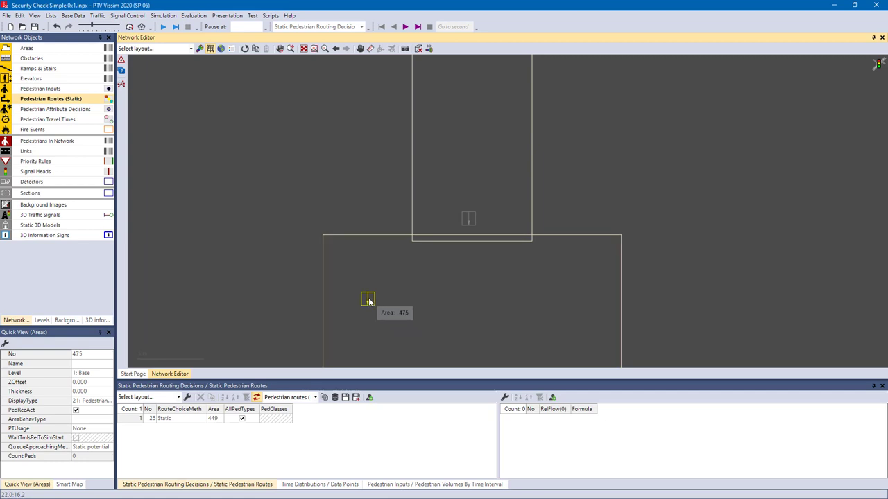
Duplicate the service areas into a row of eight, with copies offset 9.131 m
left_click_drag(367, 299, 457, 299)
left_click_drag(270, 277, 340, 297)
left_click_drag(420, 311, 481, 312)
left_click_drag(456, 299, 582, 299)
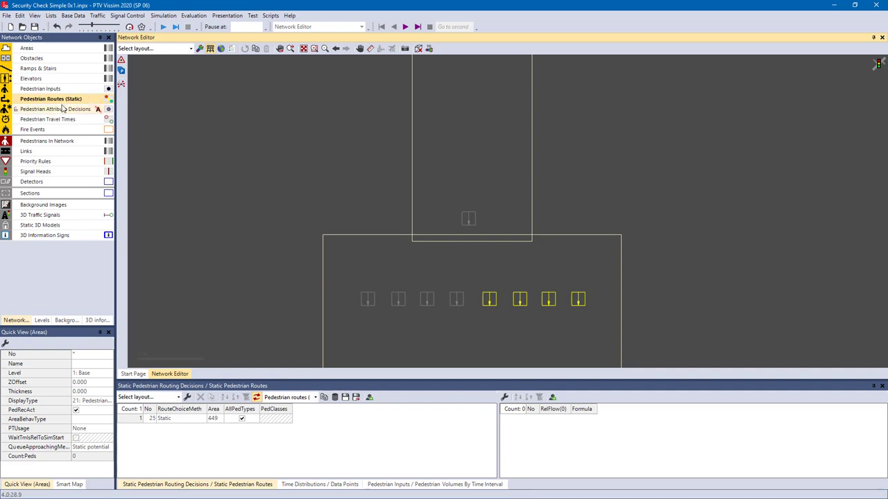
Switch to partial pedestrian routes and place a new routing decision on area 474
left_click(90, 99)
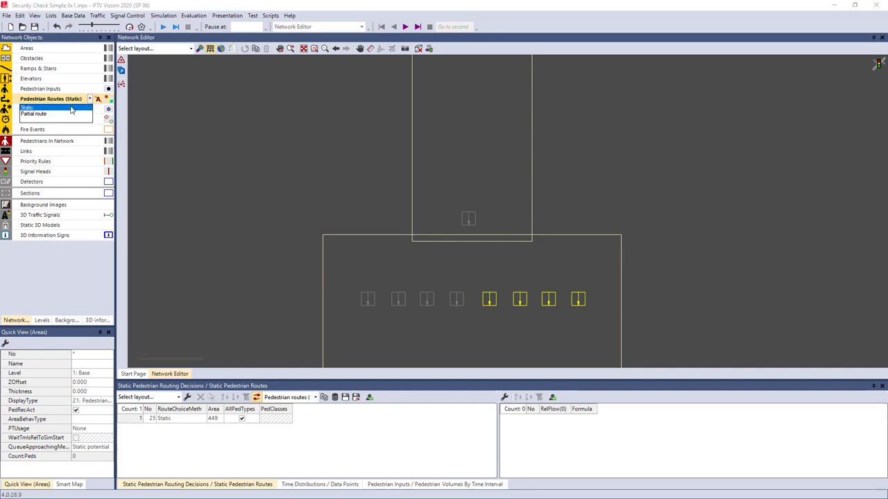
left_click(56, 114)
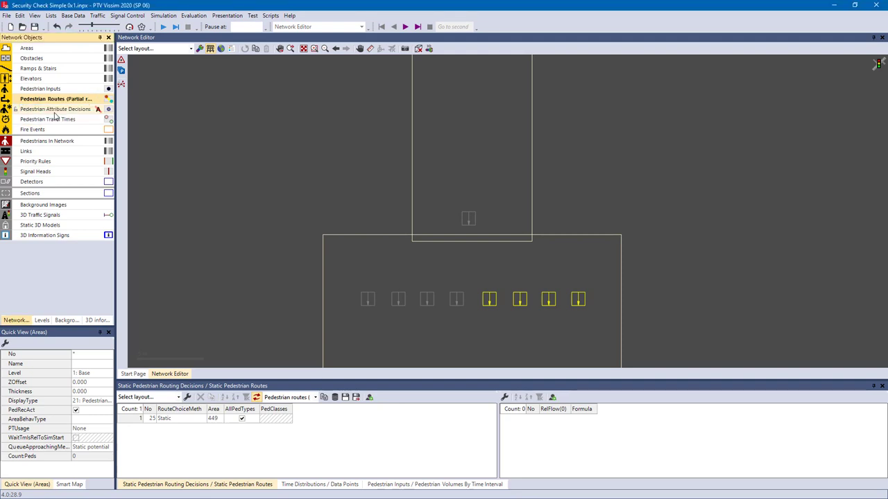
right_click(467, 221)
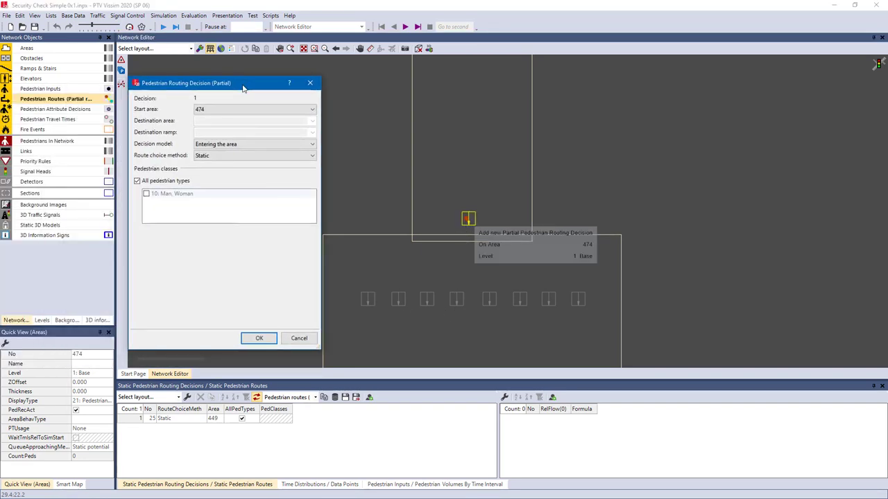
Set the decision's route choice to Service point selection and set its queue limit
left_click(204, 157)
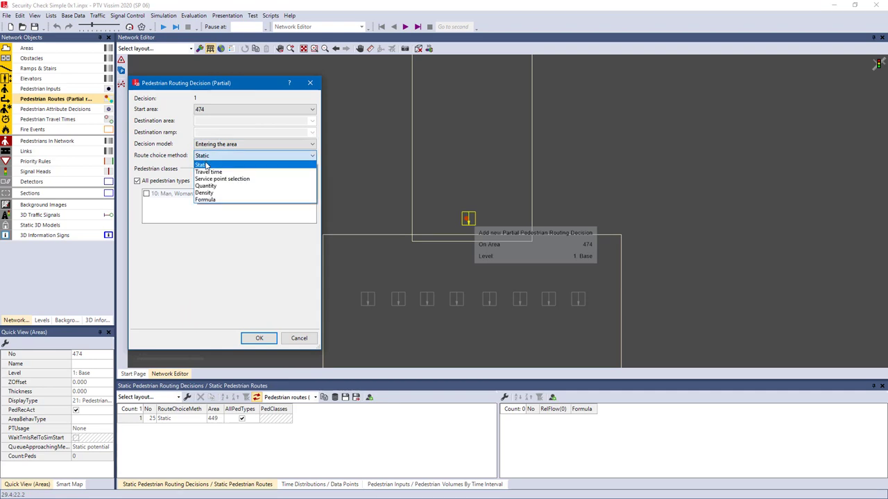
left_click(208, 180)
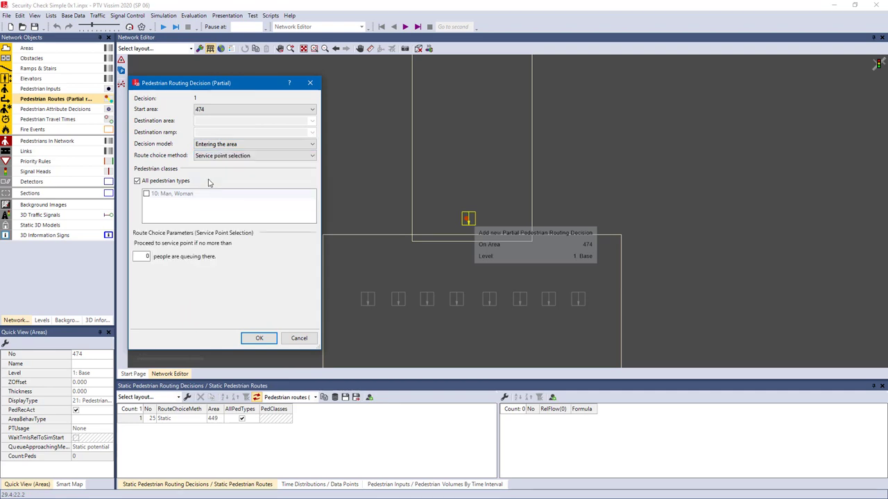
double_click(141, 256)
left_click(256, 338)
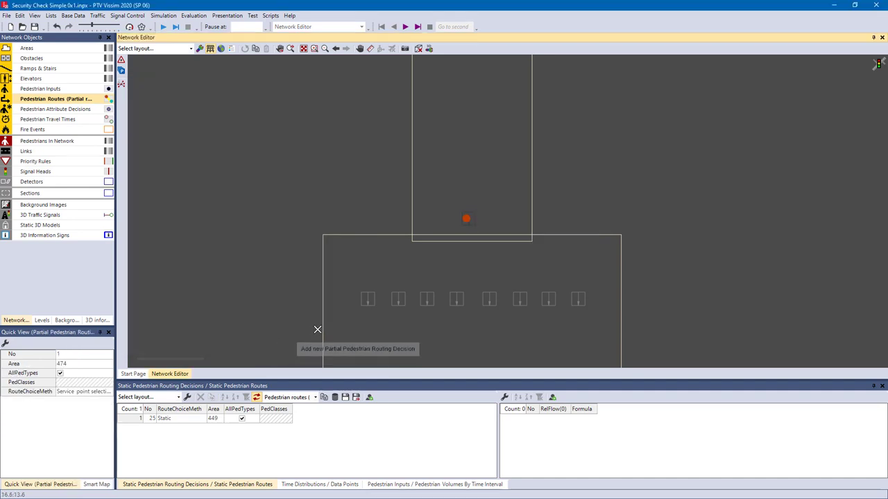
Draw eight partial routes from routing decision 1 to eight spots along lower strip area 446
mouse_move(370, 333)
left_mouse_down()
mouse_move(377, 233)
mouse_move(368, 201)
left_mouse_up()
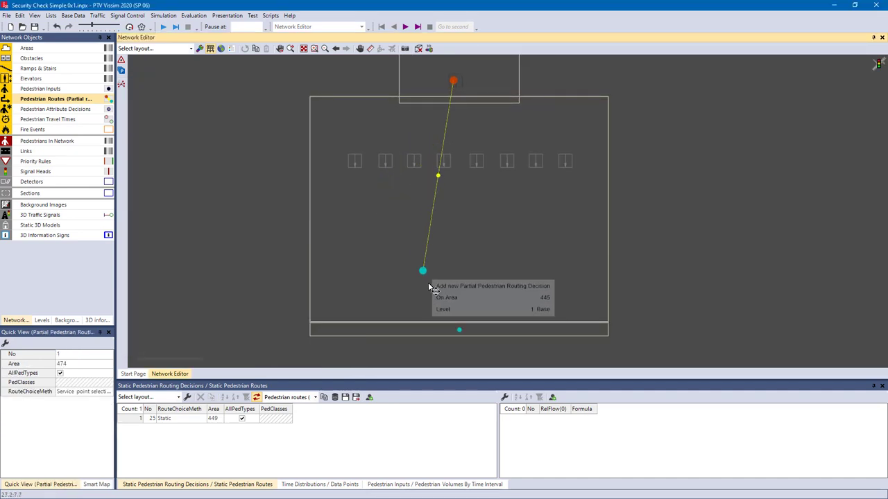
left_click(445, 334)
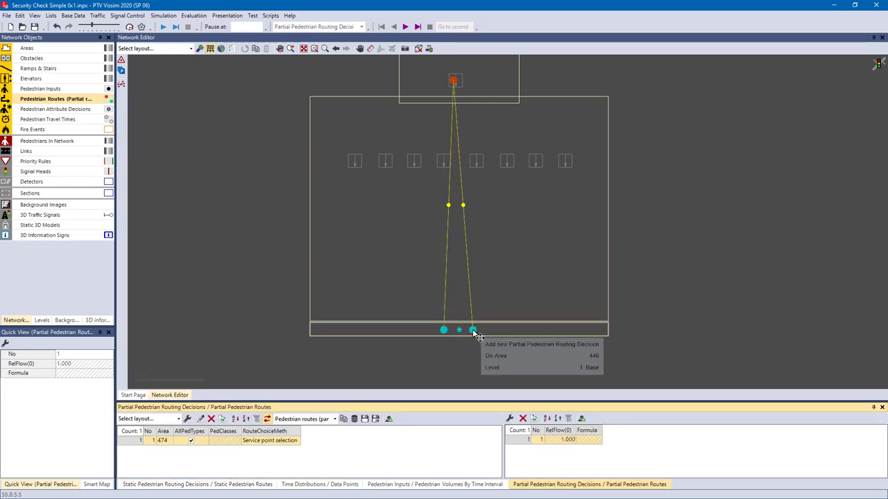
left_click(470, 330)
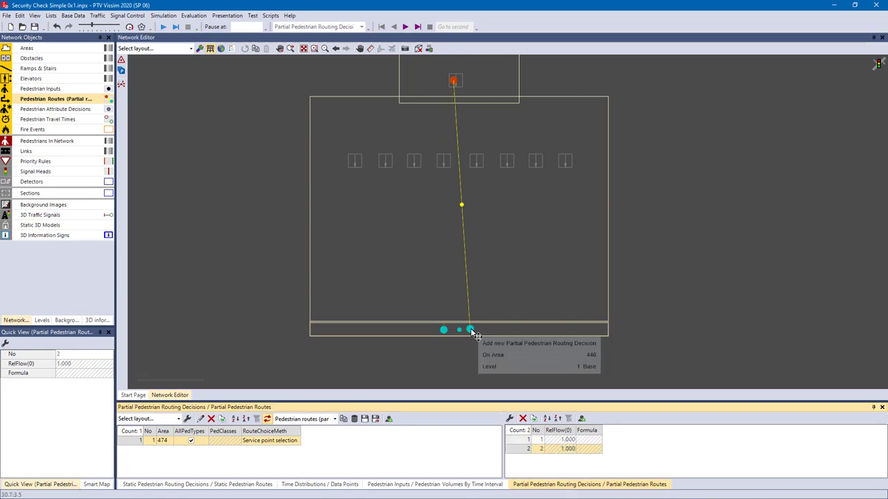
left_click(499, 331)
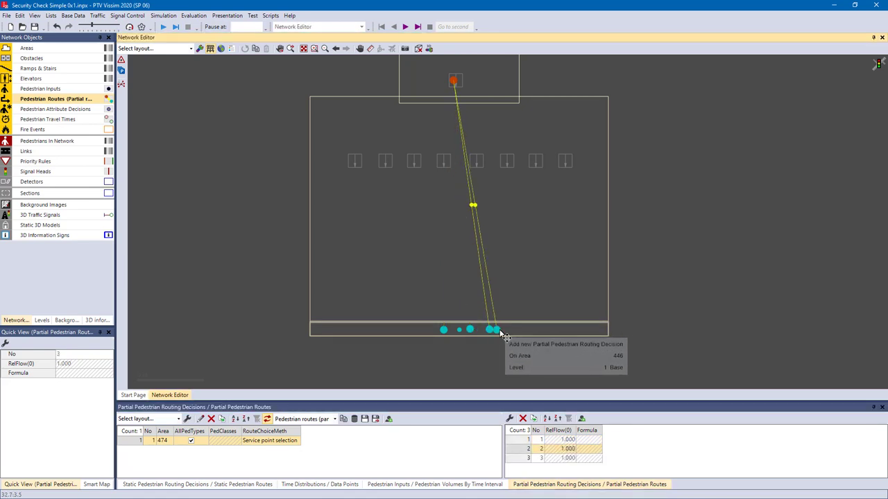
left_click(508, 331)
left_click(525, 331)
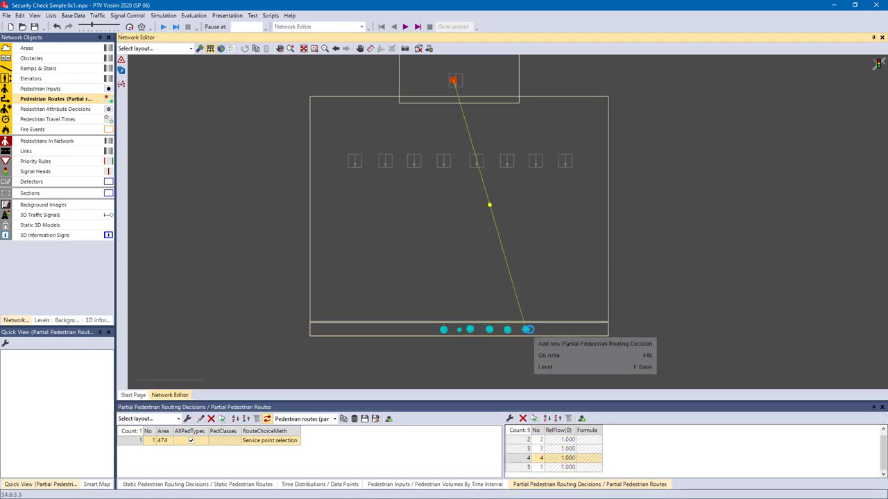
left_click(545, 330)
left_click(568, 329)
left_click(586, 330)
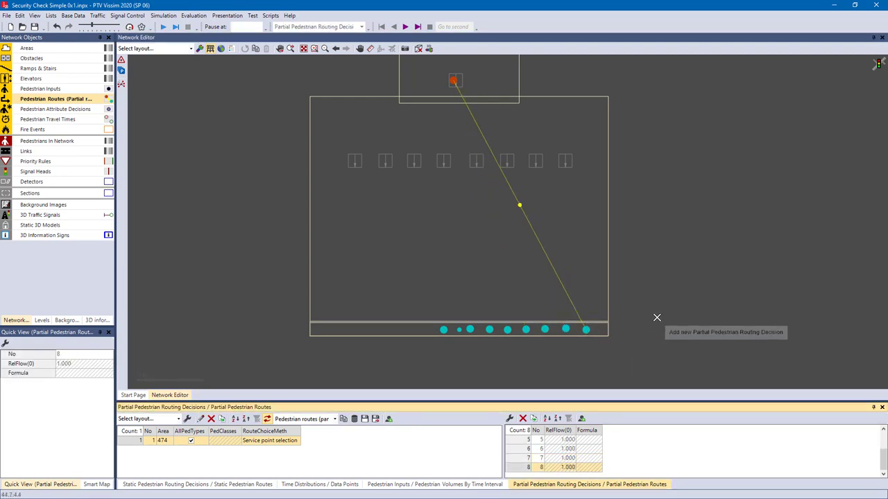
Reroute the rightmost partial routes, down to route 5, through their own service point booths
left_click_drag(519, 205, 568, 330)
left_click_drag(509, 204, 536, 161)
left_click(545, 328)
left_click_drag(499, 204, 509, 162)
left_click(525, 329)
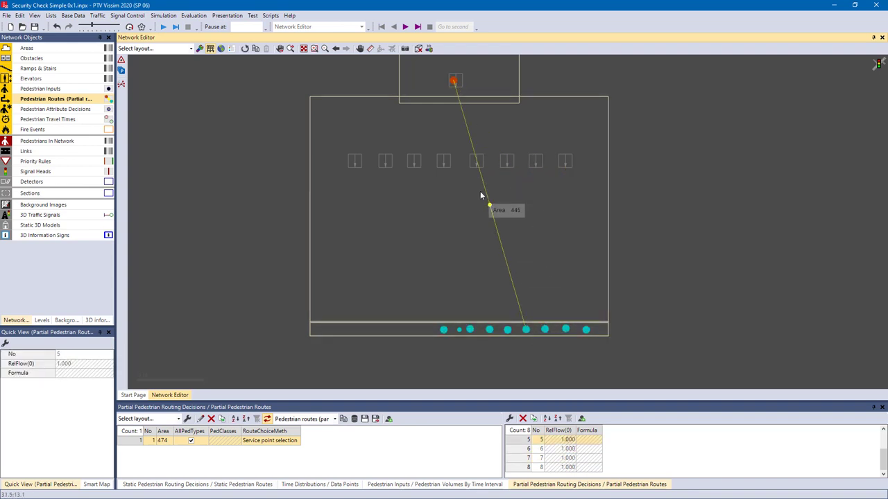
left_click_drag(490, 205, 475, 161)
Reroute partial routes 4 through 1 through their service points, ending at the leftmost booth
left_click(507, 329)
left_click_drag(479, 205, 444, 164)
left_click(488, 329)
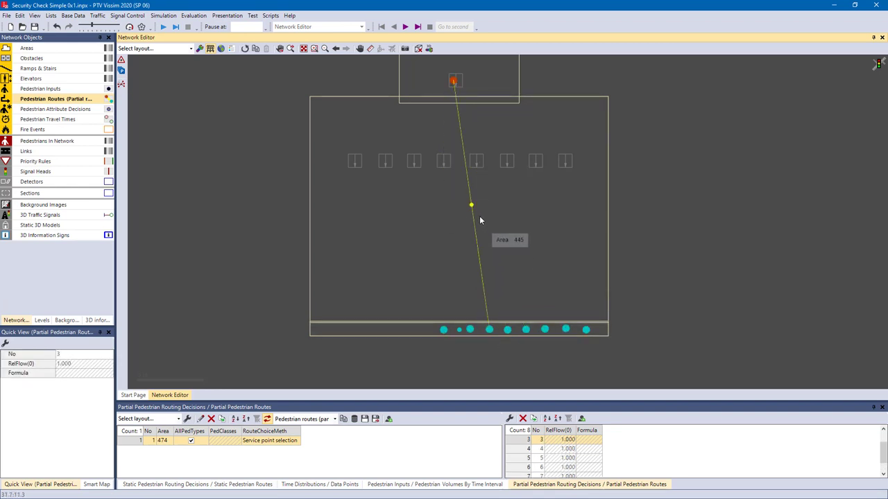
left_click_drag(471, 205, 413, 160)
left_click(470, 329)
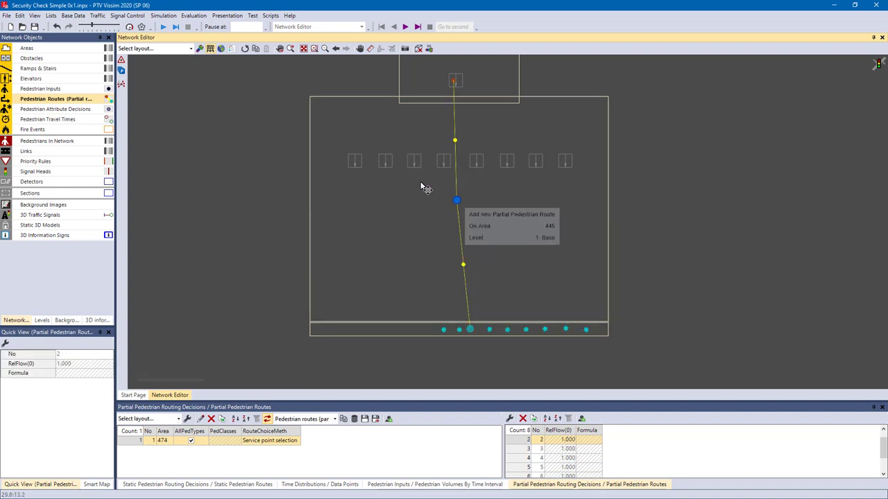
left_click(443, 326)
left_click_drag(448, 205, 357, 166)
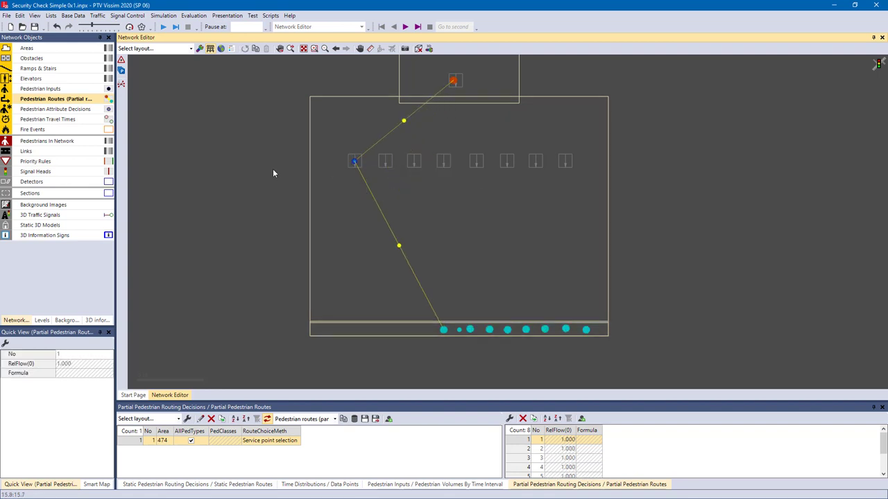
Select all eight partial routes in the list to review them, then deselect the routing decision
left_click(621, 459)
key("ctrl+a")
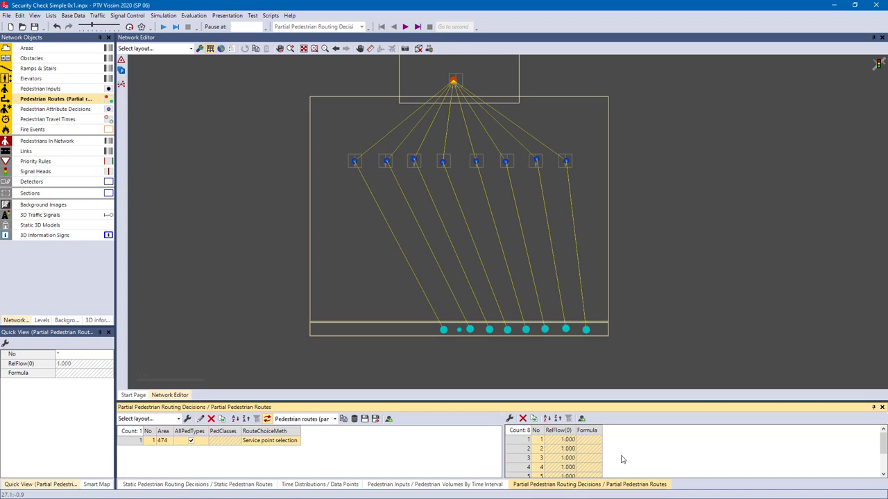
left_click(262, 314)
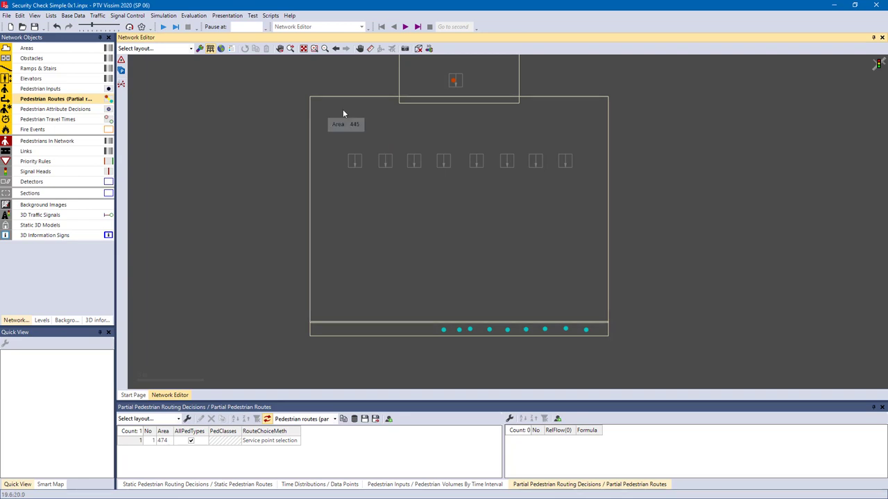
Set area 474's time distribution to the empty entry, keeping it as a queue area
left_click(460, 83)
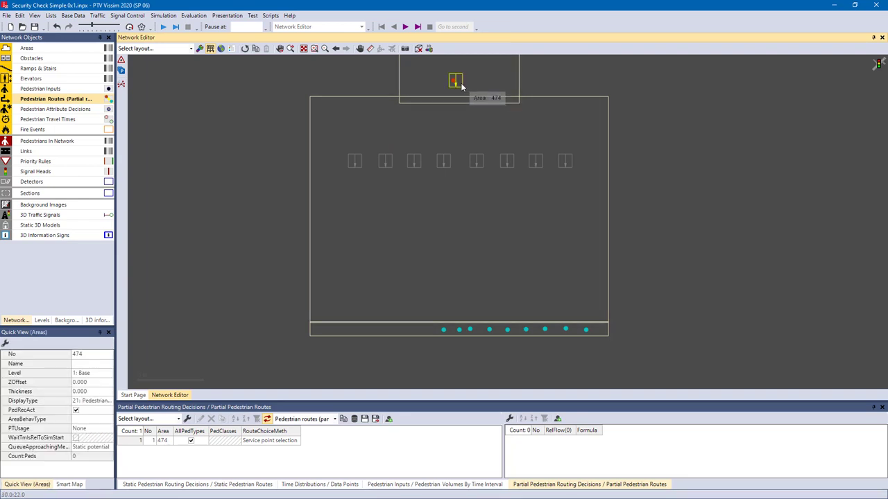
double_click(460, 83)
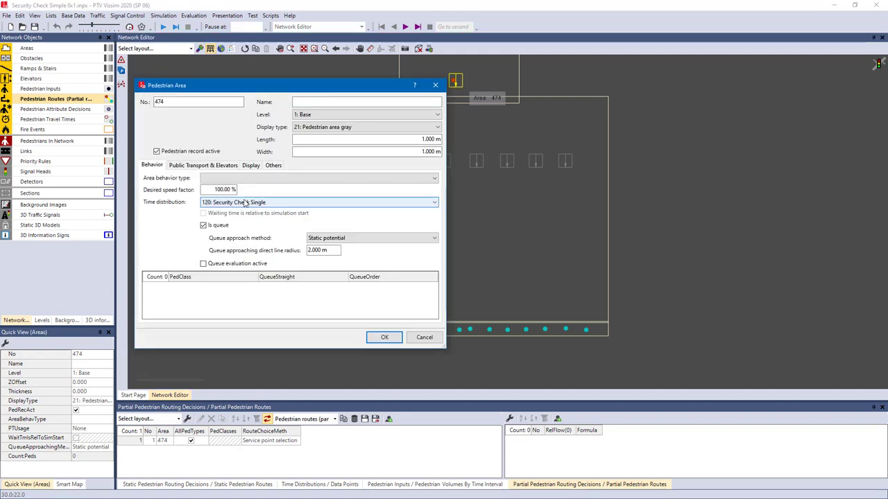
left_click(205, 203)
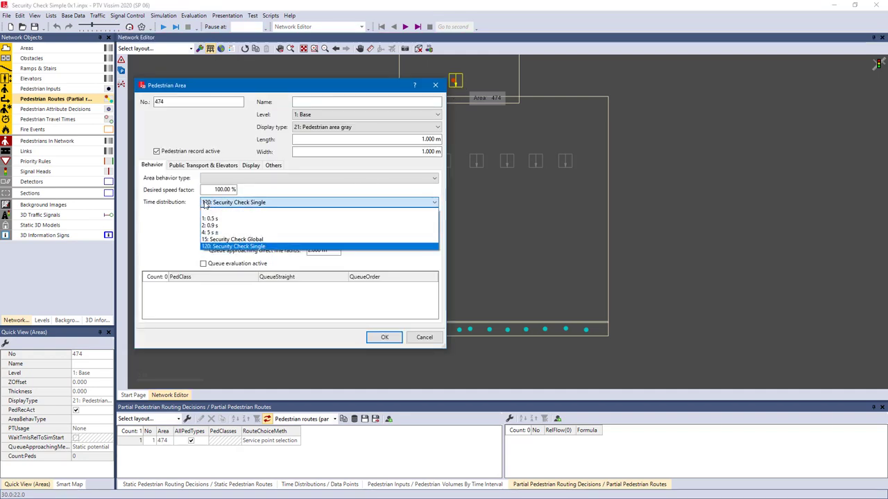
left_click(210, 214)
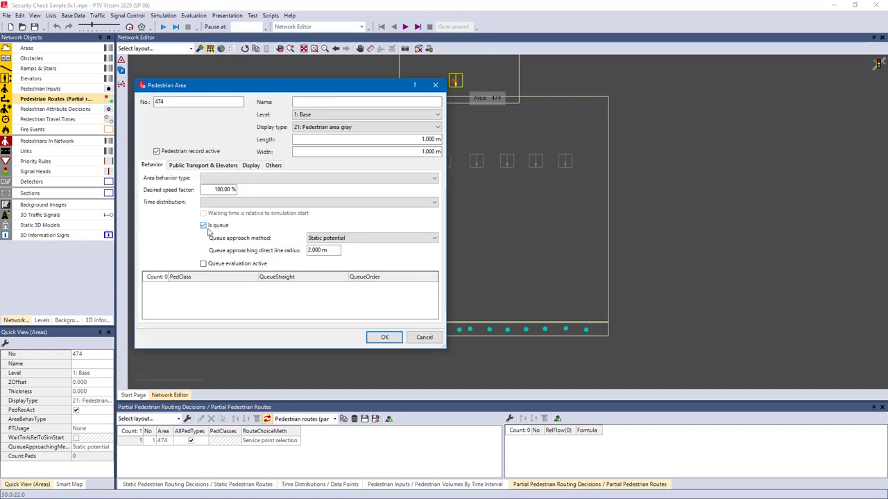
left_click(383, 337)
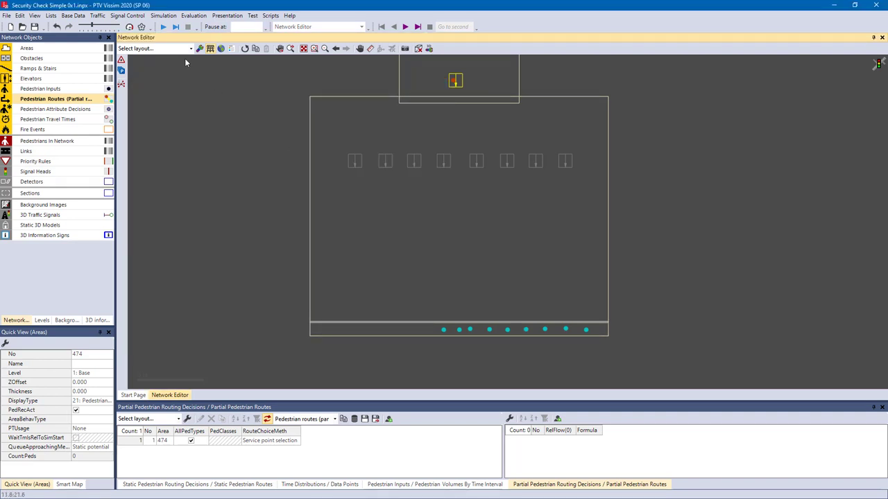
Start the simulation without saving changes and pan down to watch the pedestrians
left_click(163, 26)
left_click(463, 256)
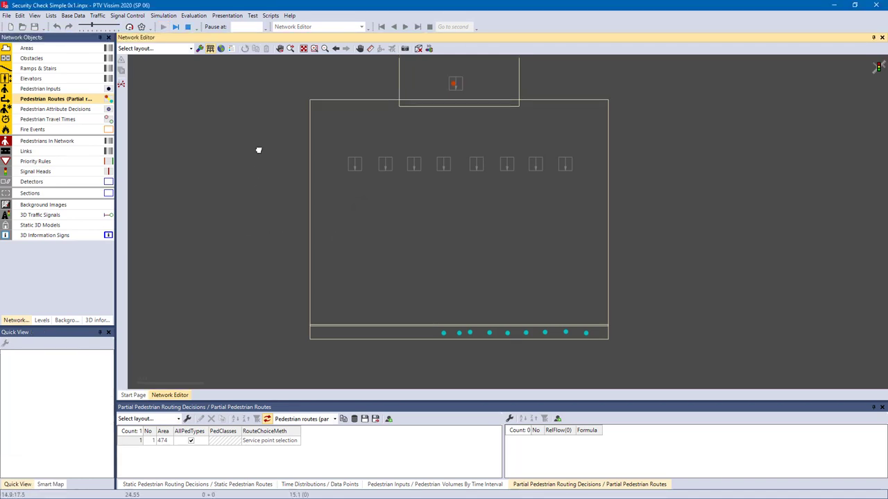
left_click_drag(257, 152, 258, 248)
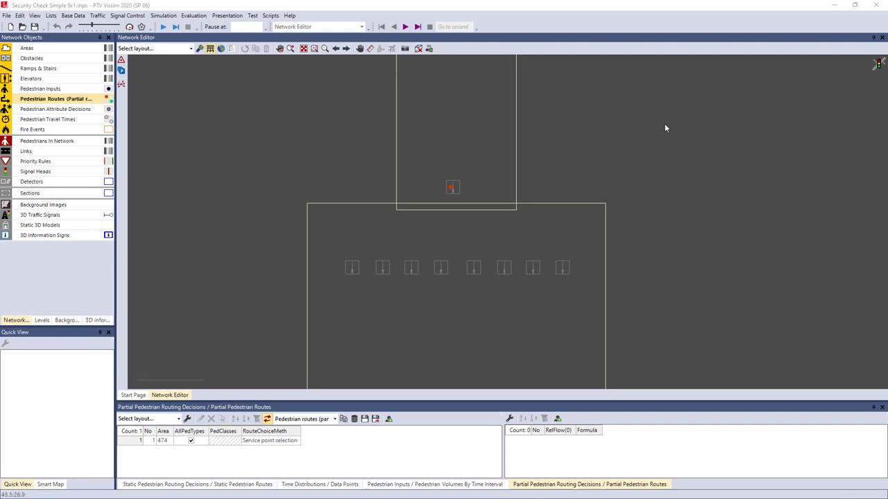
Open S-Queue With Shortcuts - Small.inpx in the second Vissim window
left_click(855, 6)
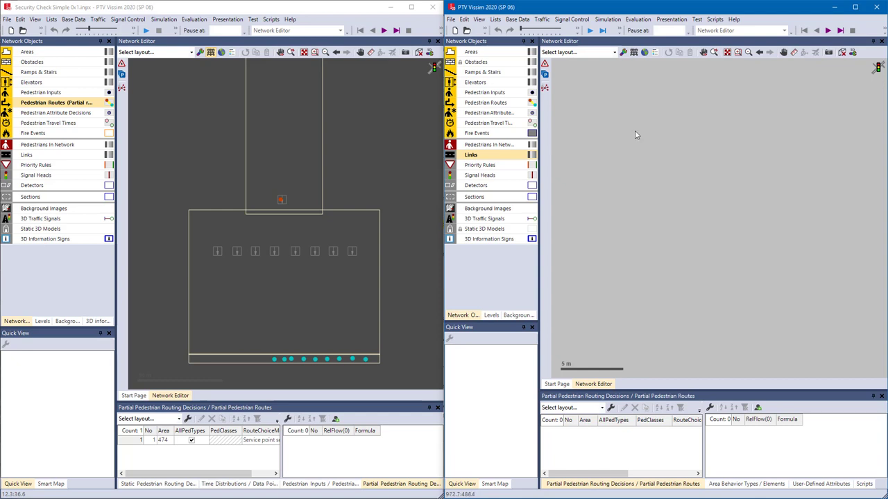
left_click(452, 19)
left_click(452, 19)
left_click(453, 20)
left_click(462, 41)
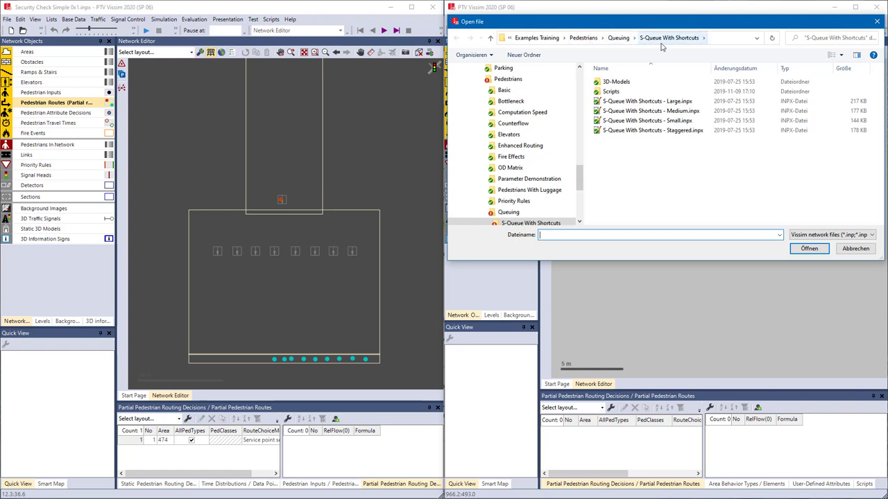
left_click(636, 122)
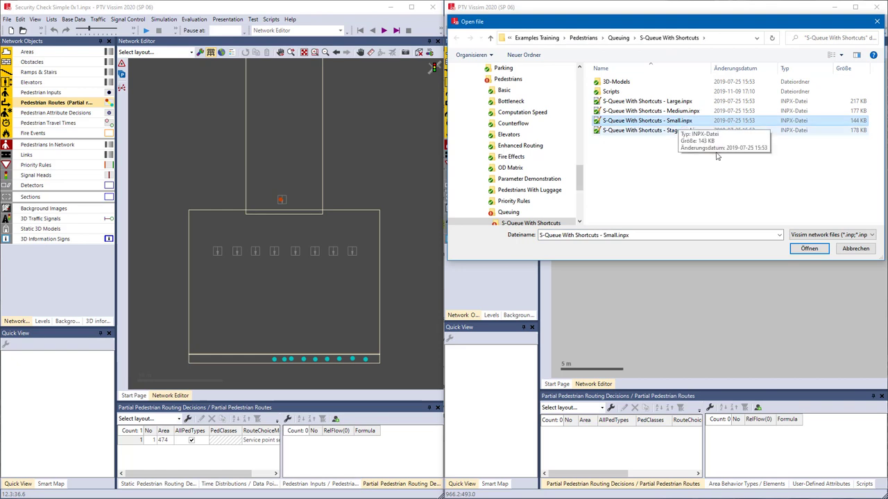
left_click(798, 250)
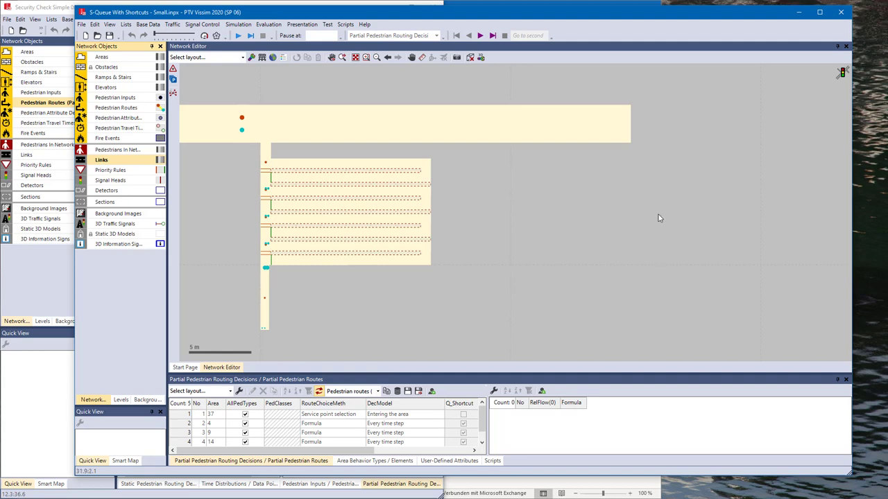
Snap the S-Queue window to the right half, run its simulation, and view it briefly in 3D
left_click_drag(755, 14, 887, 15)
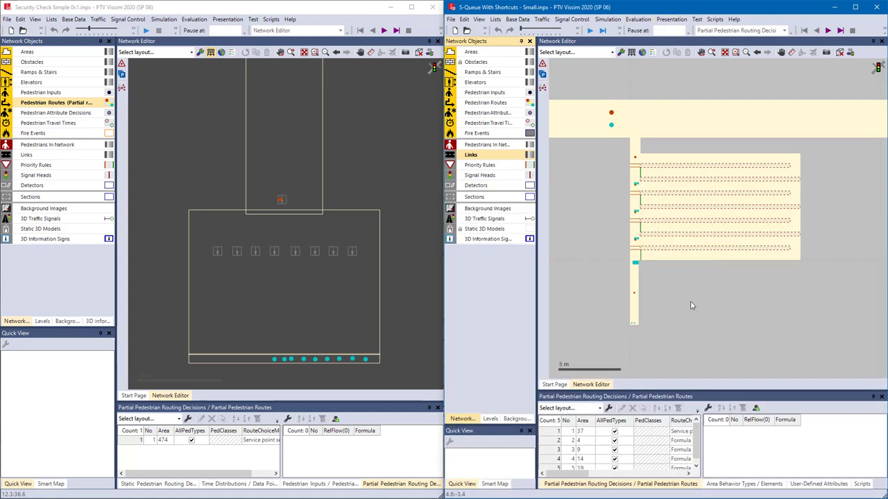
left_click(588, 32)
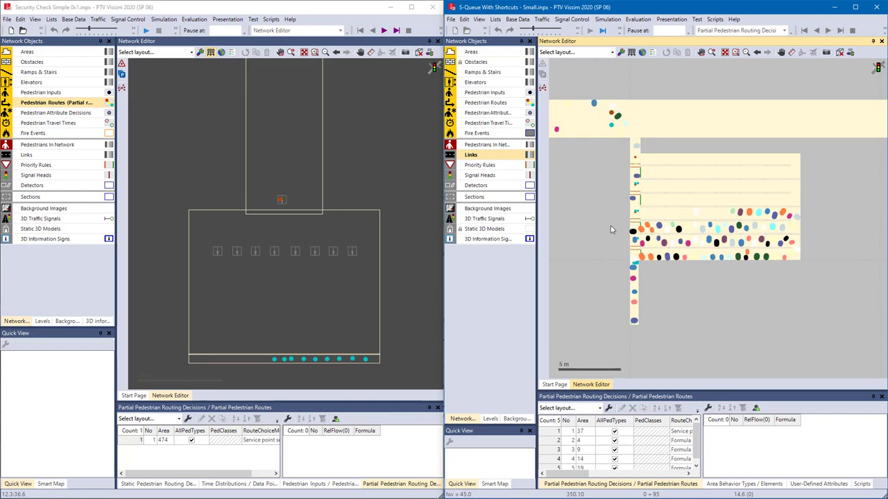
key("ctrl+d")
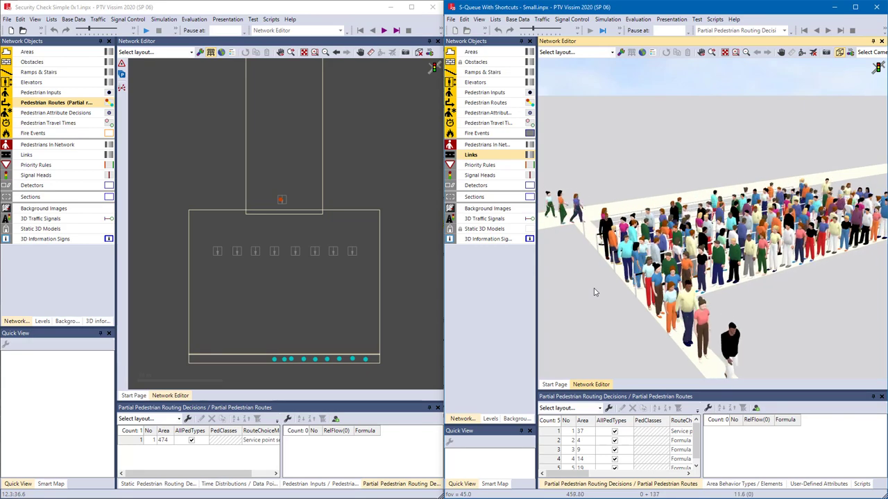
key("ctrl+d")
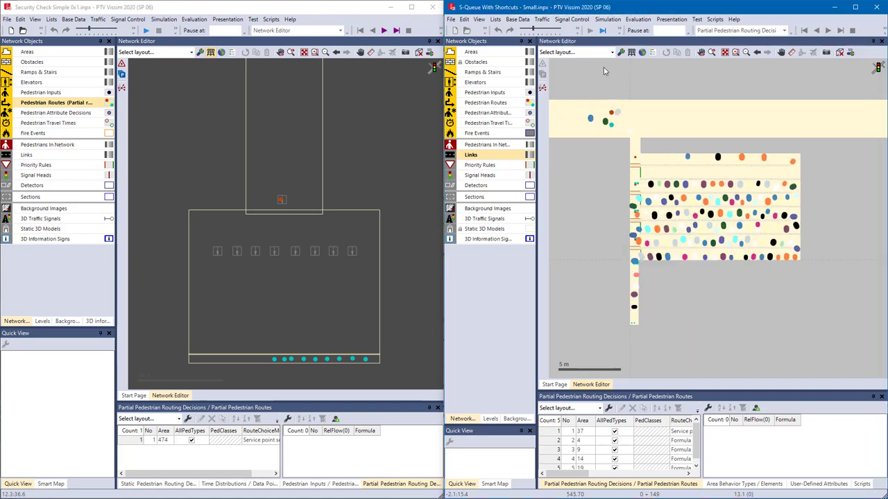
Stop the S-Queue simulation, zoom out its view, and box-select the security-check routes on the left
left_click_drag(693, 274, 709, 250)
key("alt+Tab")
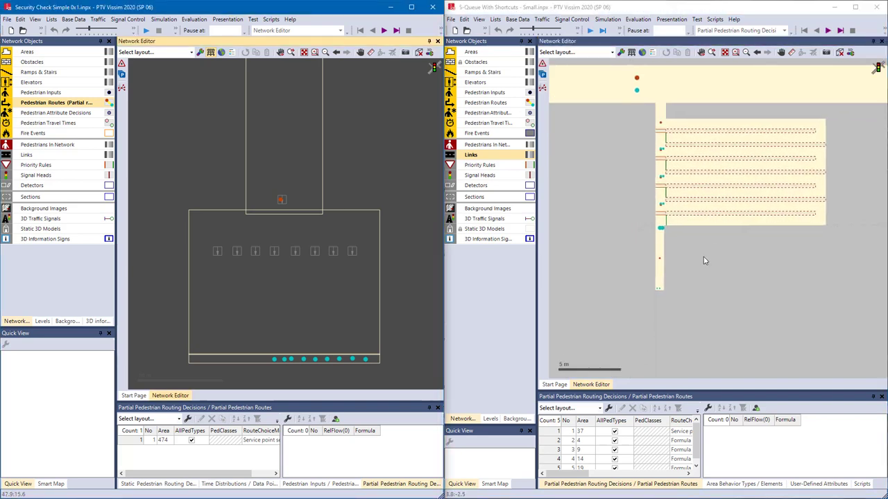
left_click(703, 255)
scroll(703, 256, "down", 2)
left_click_drag(702, 231, 696, 216)
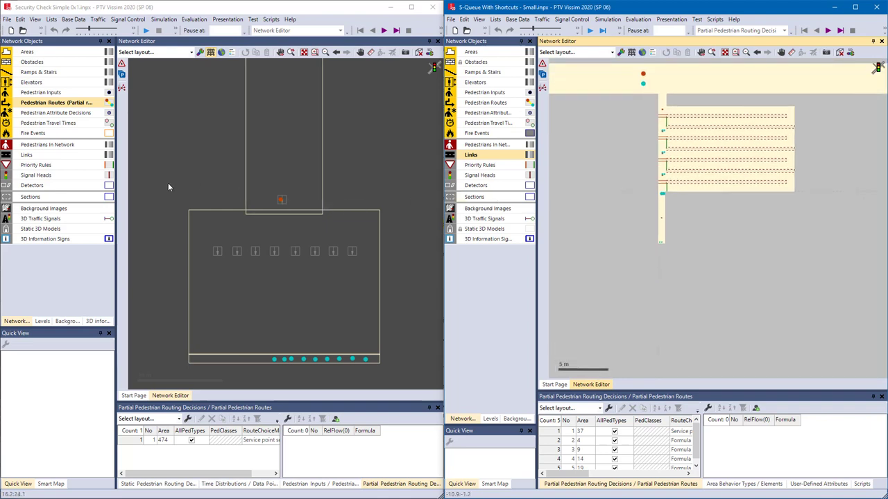
left_click_drag(167, 182, 394, 374)
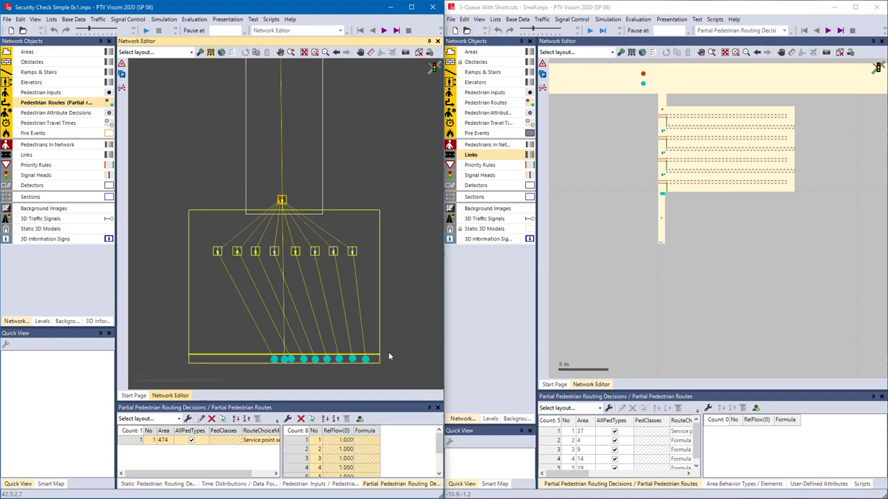
Copy the security area with its eight service points and routes, and paste it below the queue lanes
right_click(357, 262)
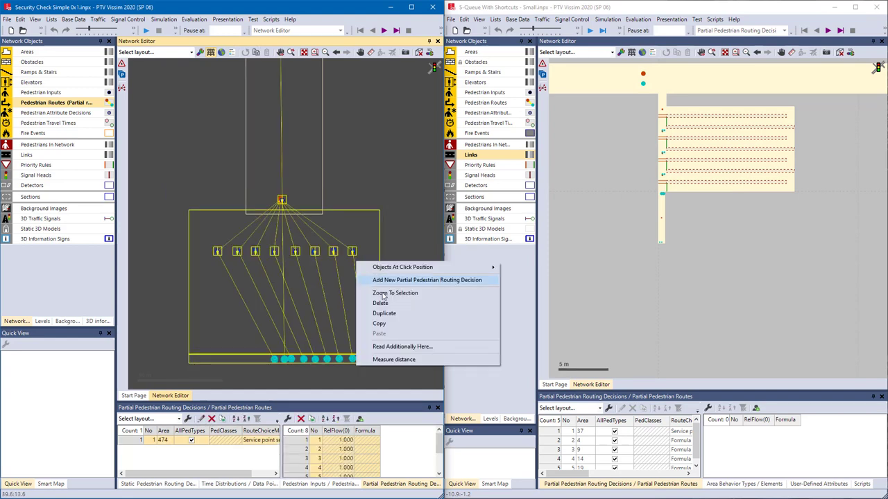
left_click(380, 324)
right_click(625, 237)
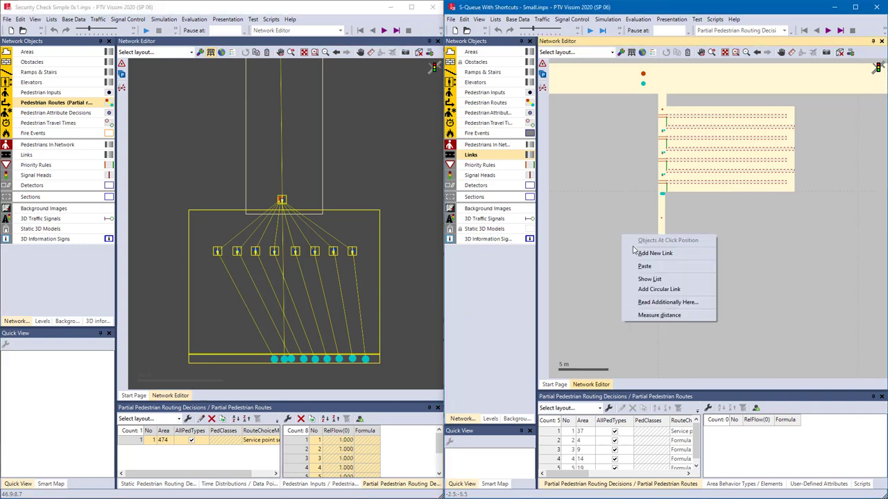
left_click(645, 267)
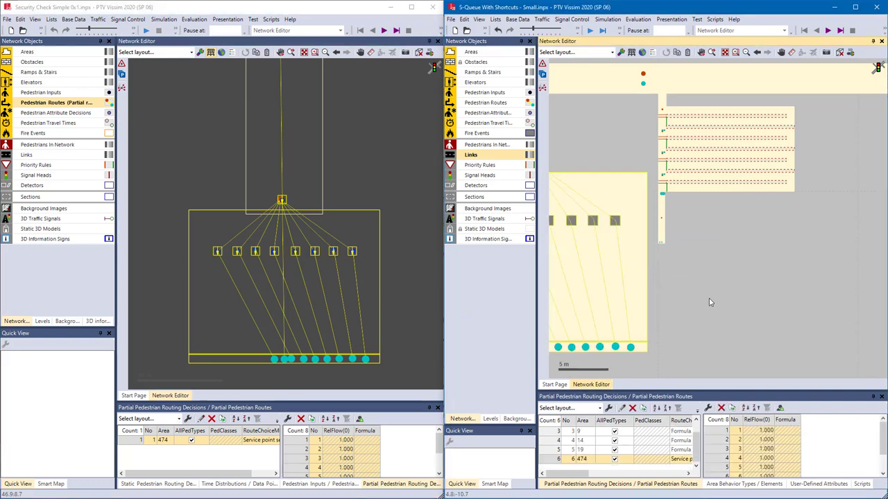
left_click_drag(628, 201, 759, 254)
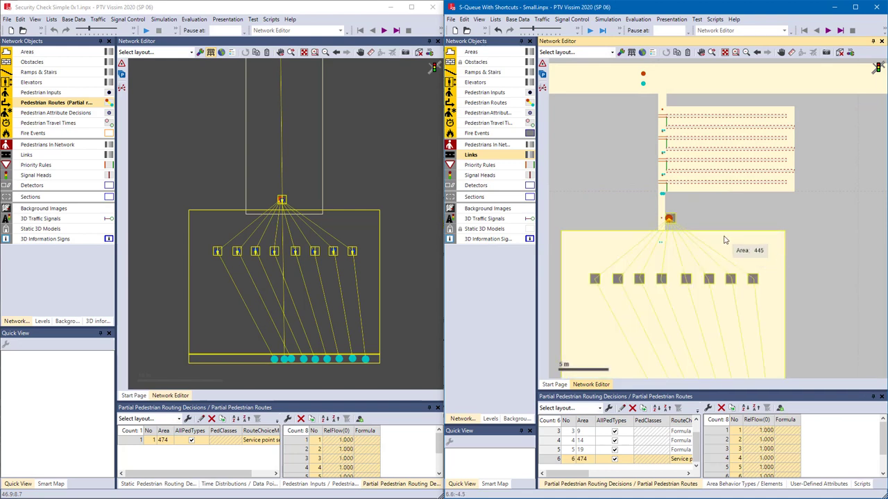
key("Escape")
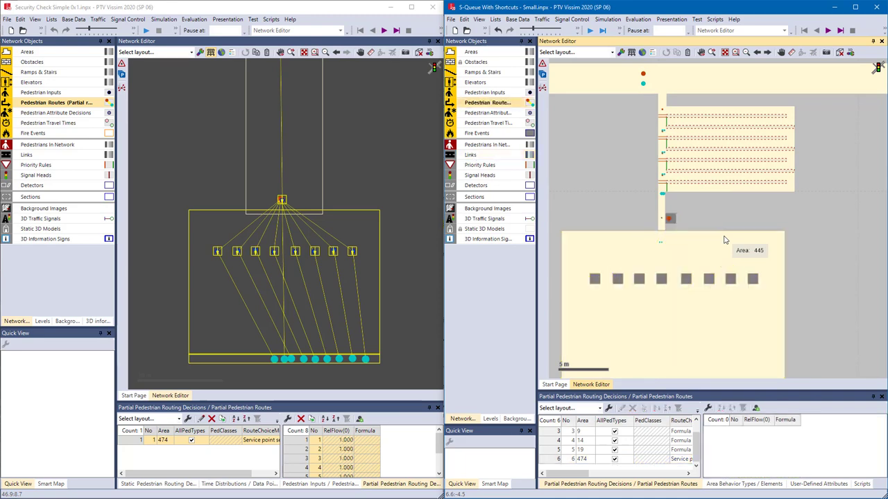
Zoom into the queue-to-security junction and switch the network to wireframe display
scroll(663, 231, "up", 2)
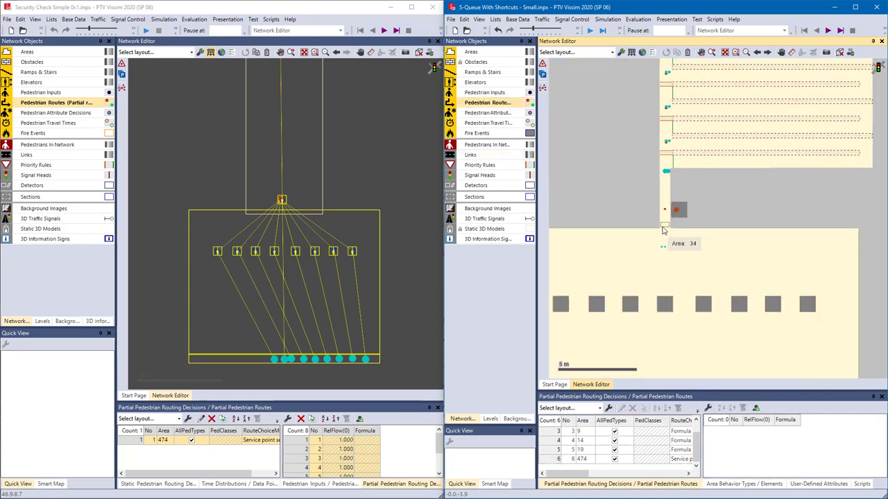
scroll(664, 228, "up", 1)
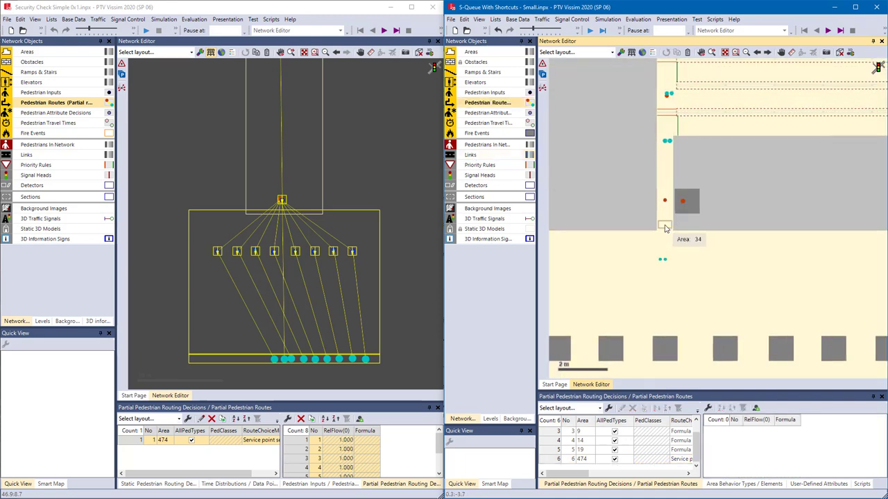
left_click(631, 53)
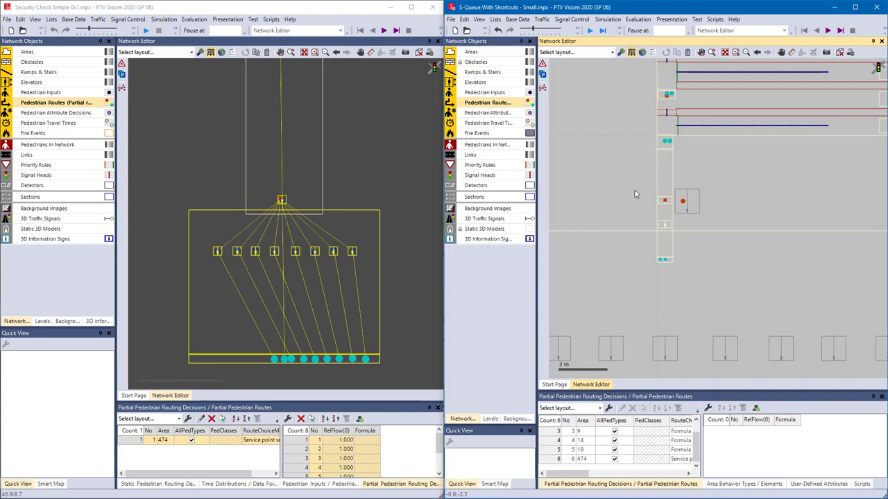
Inspect static pedestrian route 2-1 and its route location ending in area 474
left_click(662, 262)
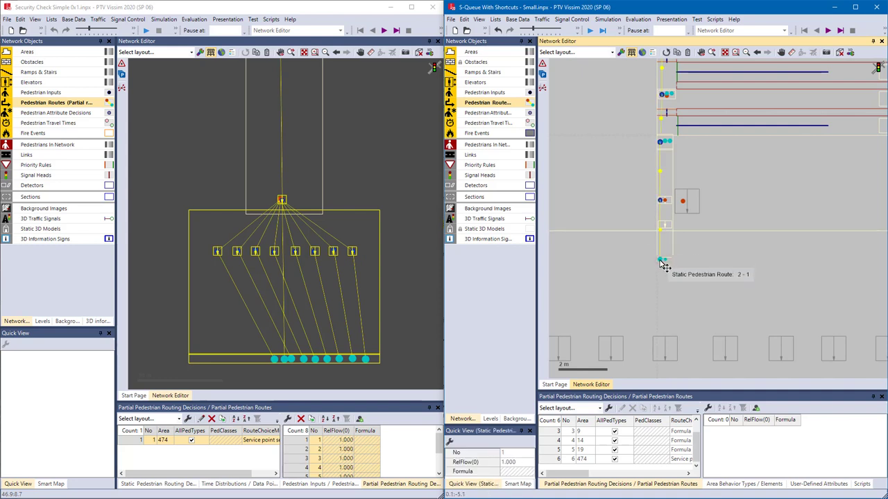
scroll(664, 266, "down", 2)
left_click_drag(664, 265, 644, 364)
scroll(665, 227, "up", 3)
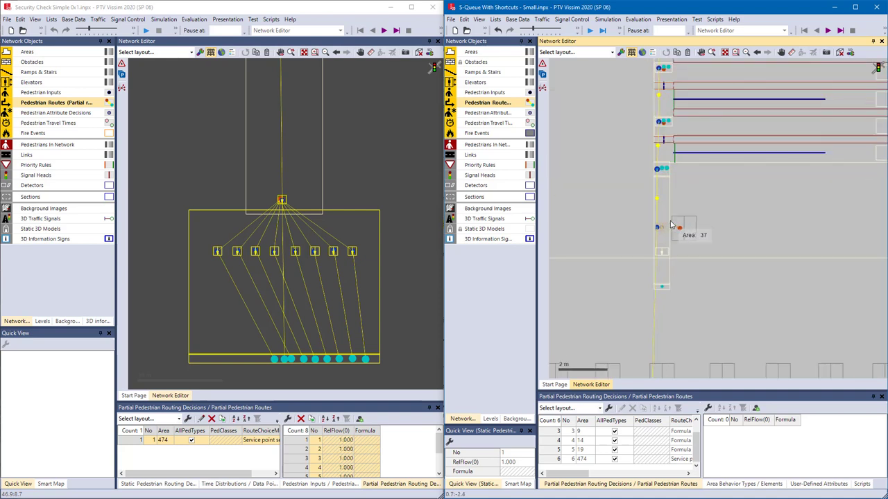
scroll(665, 227, "up", 1)
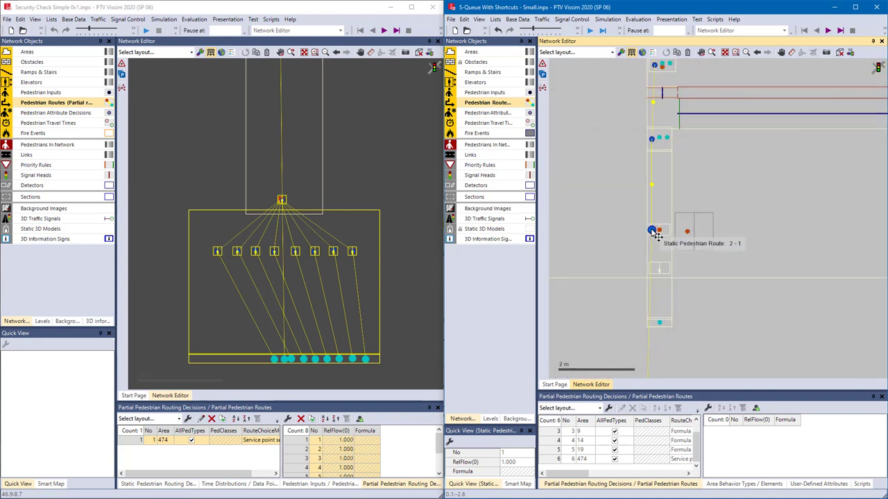
left_click(679, 237)
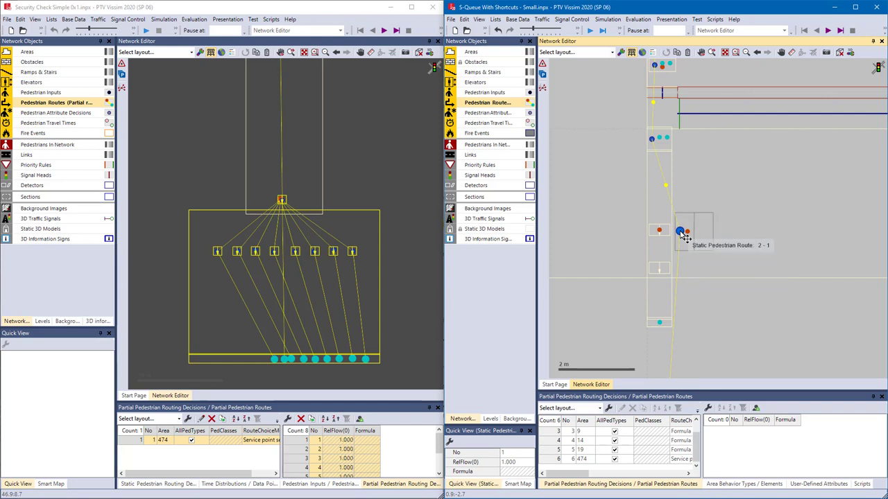
left_click(693, 241)
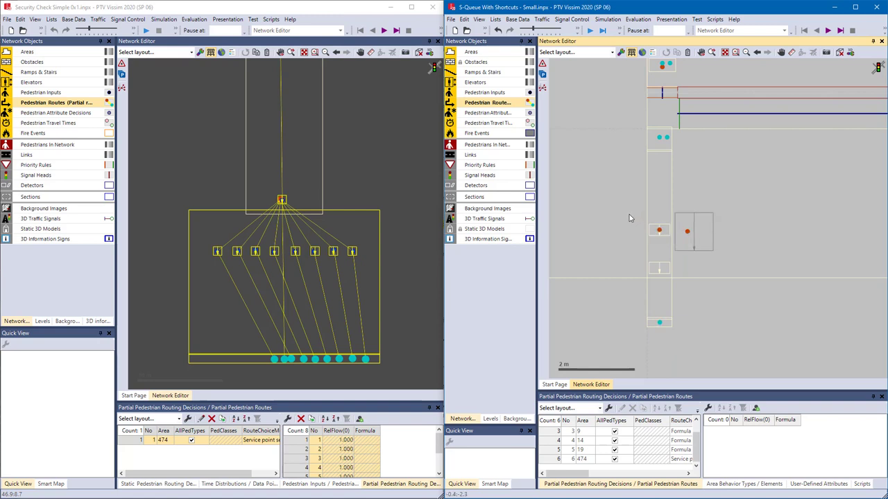
Delete the three old areas and routing decision 1 on area 37, then nudge area 474 up to the queue
left_click_drag(626, 210, 679, 337)
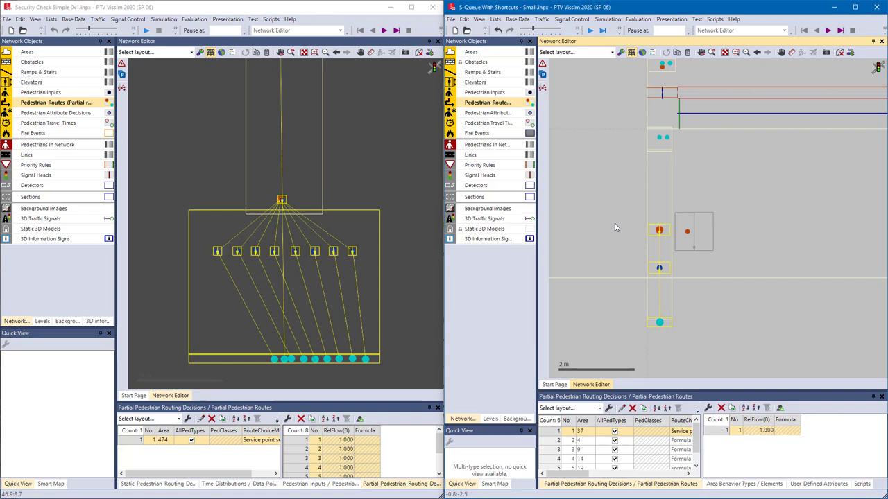
key("Delete")
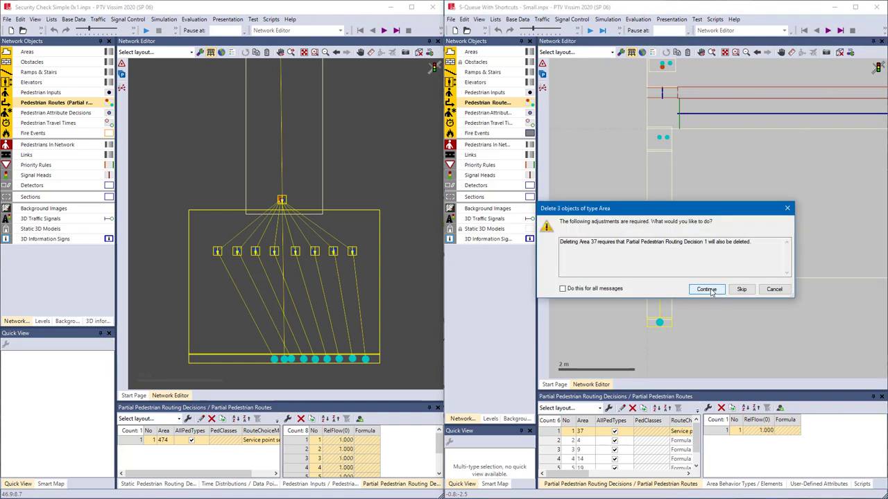
left_click(711, 292)
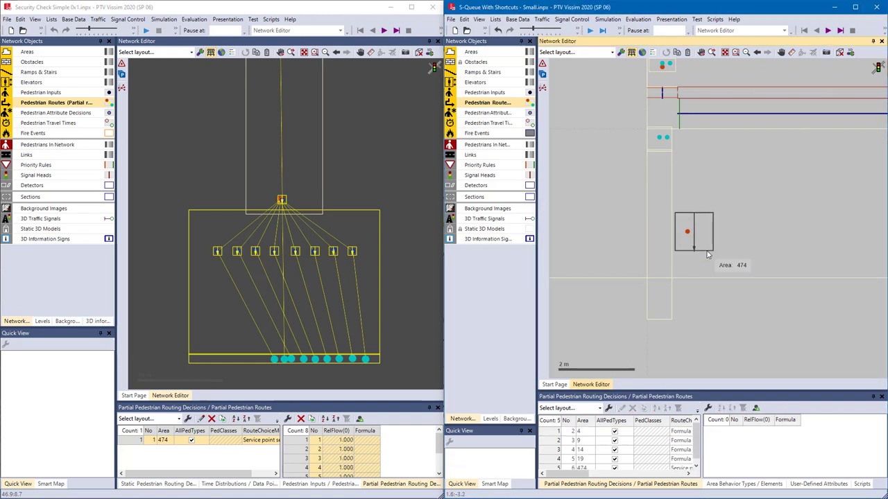
left_click_drag(707, 251, 671, 241)
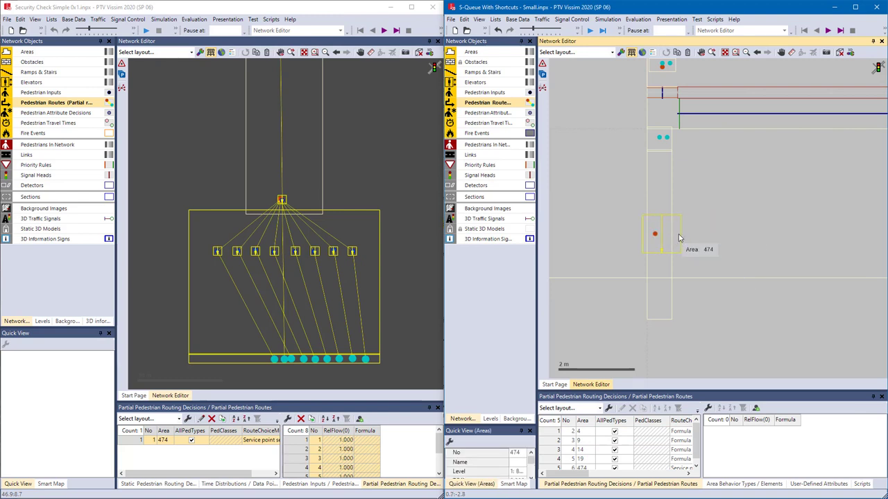
Deselect area 474 and zoom out to show the serpentine queue down to the eight check stations
left_click(707, 204)
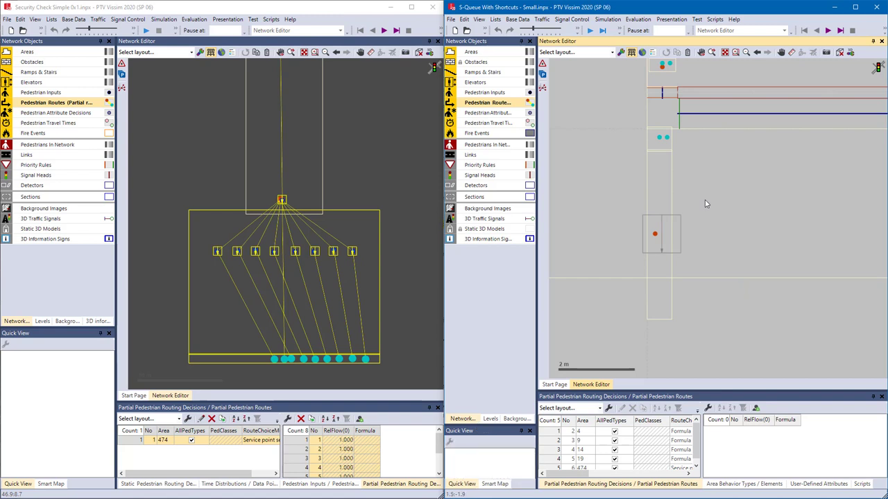
scroll(704, 200, "down", 5)
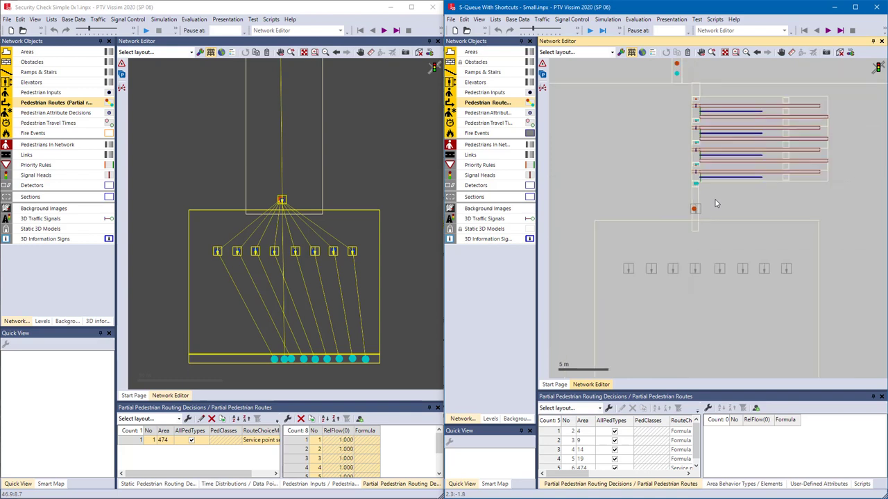
left_click_drag(716, 203, 703, 173)
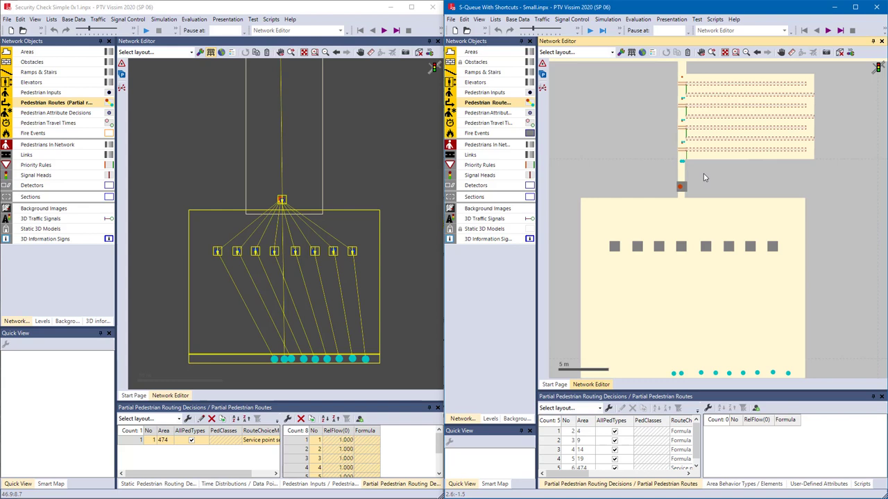
Run the S-Queue with Shortcuts simulation without saving changes, with the window maximized
left_click(590, 30)
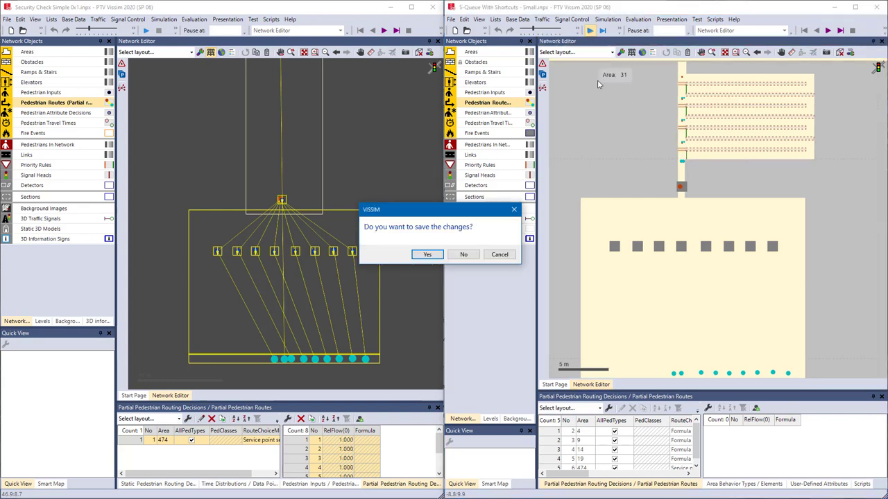
left_click(474, 255)
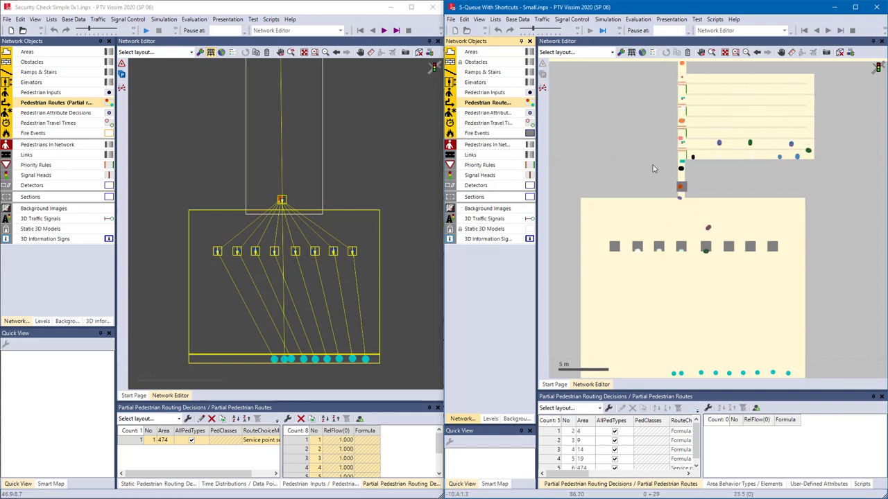
left_click(855, 7)
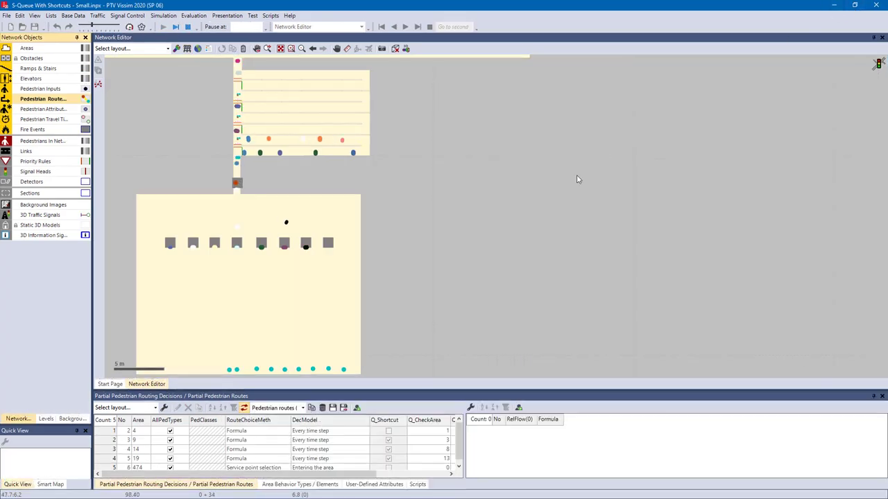
Zoom in on the queue and check area and switch to the 3D view
left_click_drag(523, 222, 721, 289)
scroll(580, 264, "up", 1)
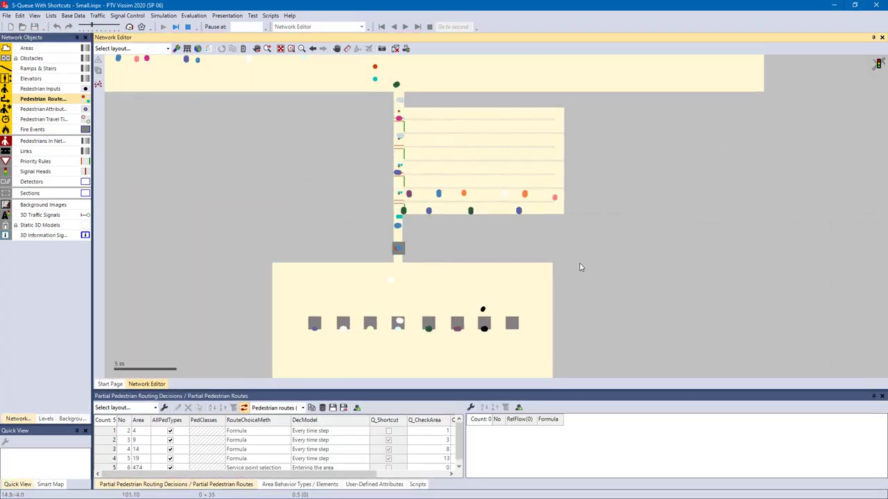
scroll(580, 267, "up", 1)
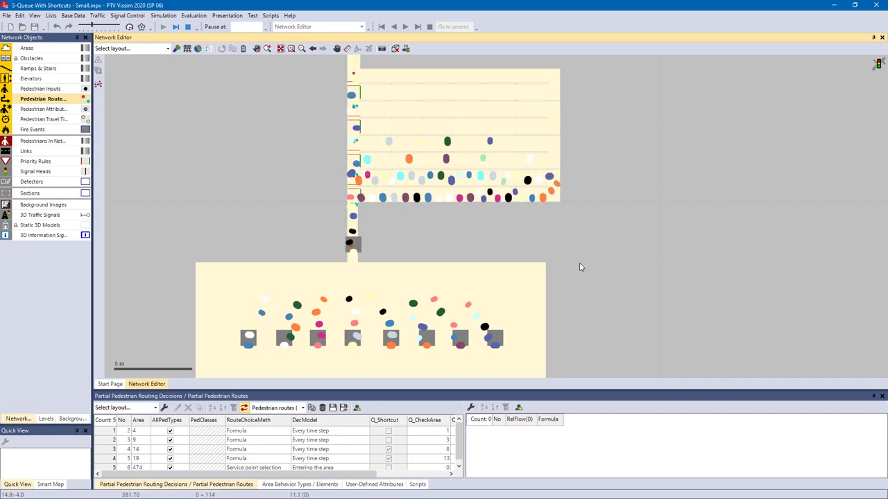
key("ctrl+d")
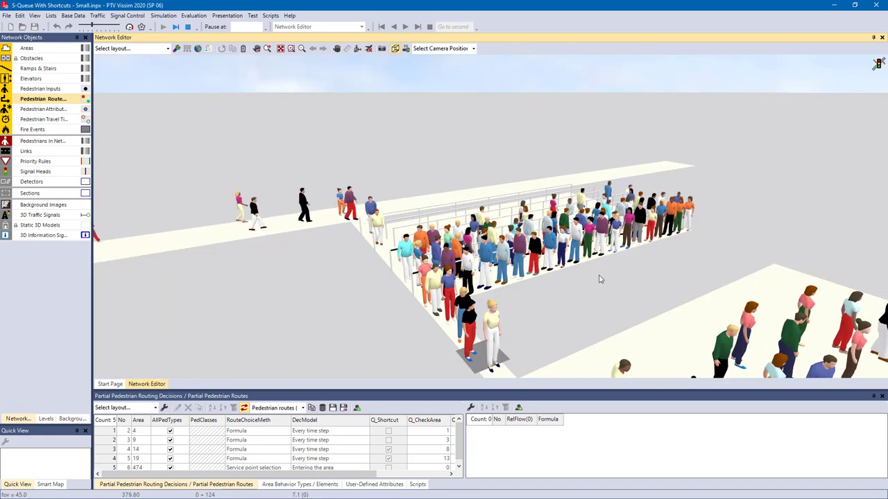
Zoom the 3D camera out to watch pedestrians crowd the queue and check area
scroll(594, 272, "down", 3)
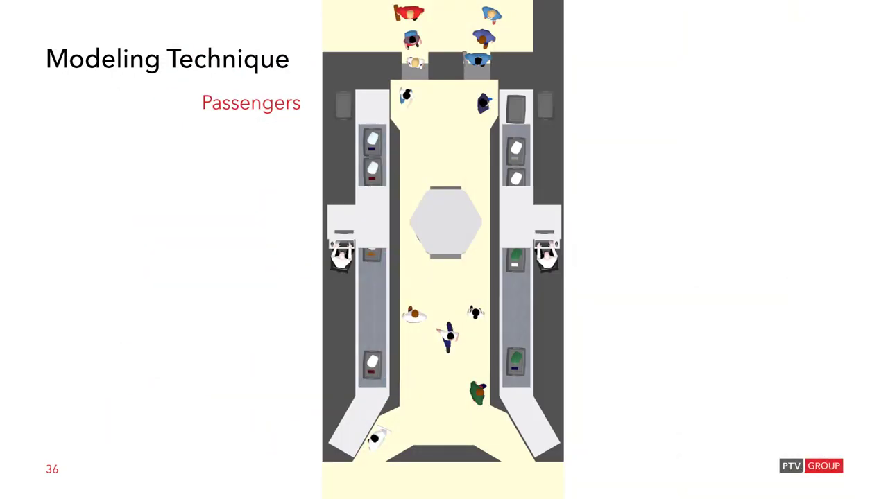
key("Right")
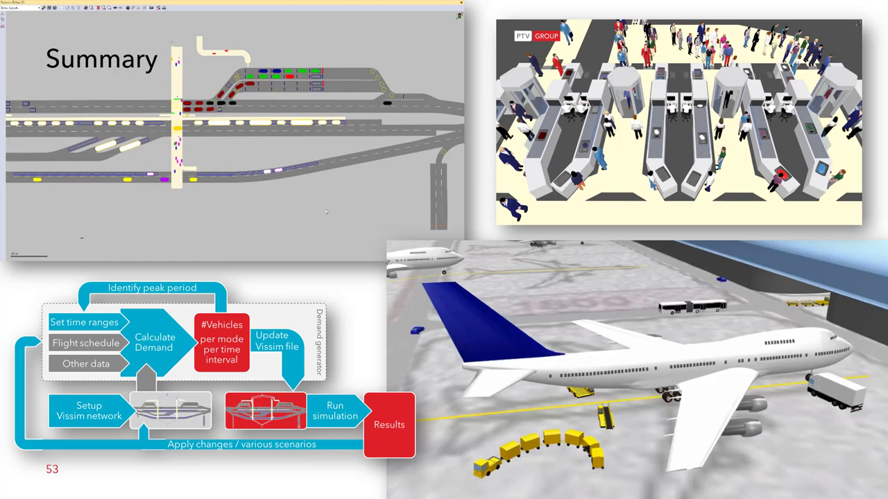
Advance from the Summary slide to slide 54, 'More on youtube'
key("Right")
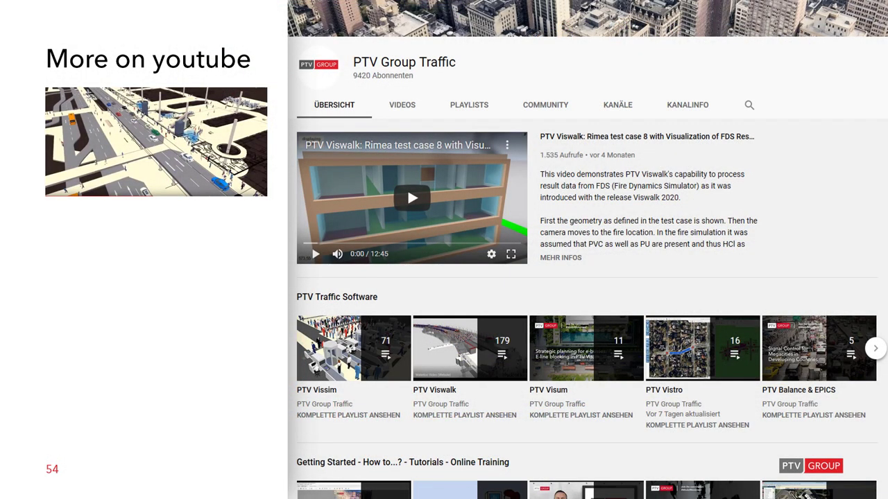